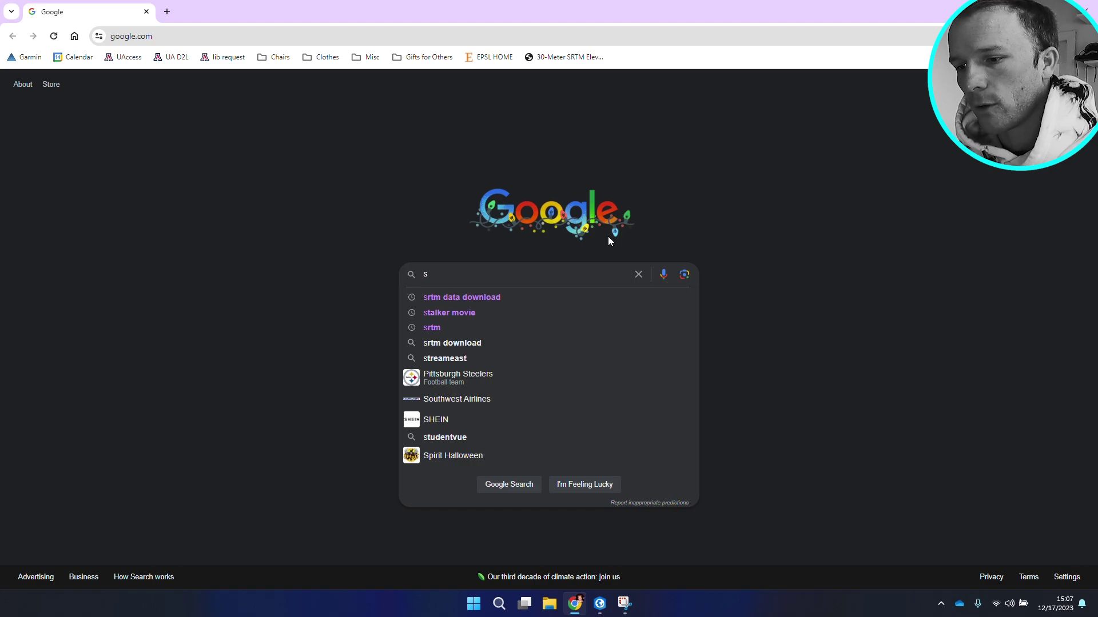
Search the web for "srtm data download" and open the 30-Meter SRTM Elevation Data Downloader result
text(ty)
key(BackSpace)
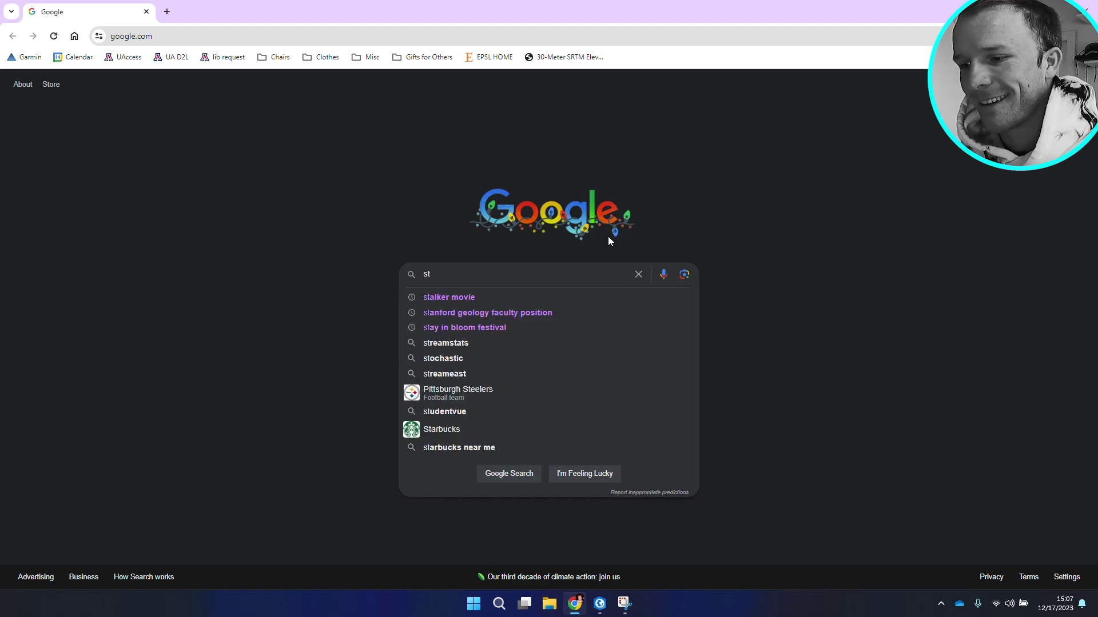
text(rm)
key(BackSpace)
key(BackSpace)
key(BackSpace)
key(BackSpace)
text(rtm data download)
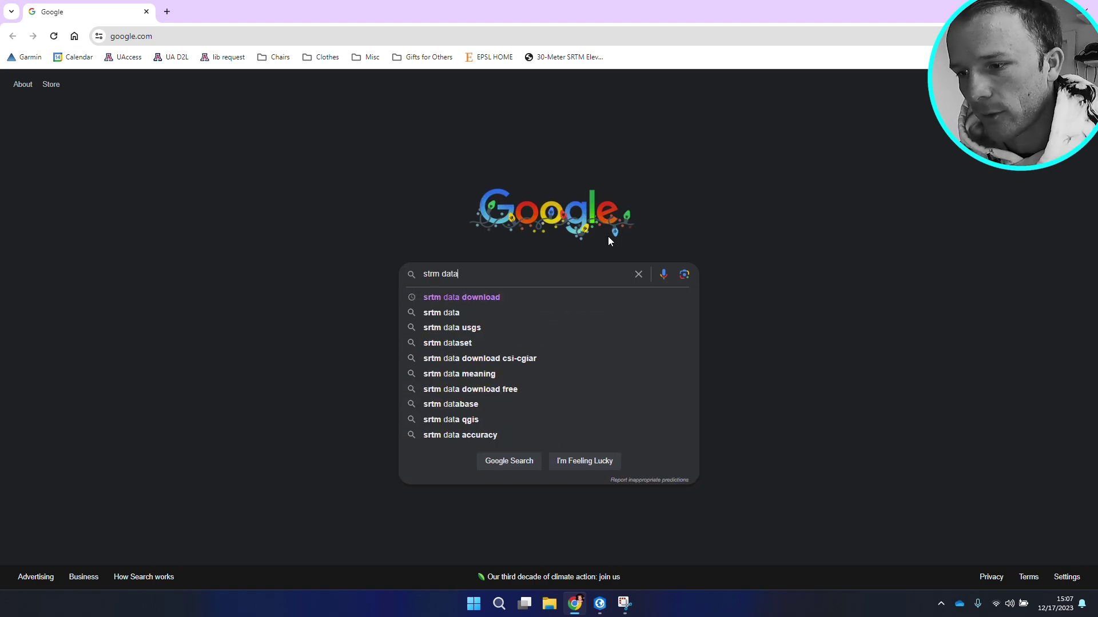
key(Return)
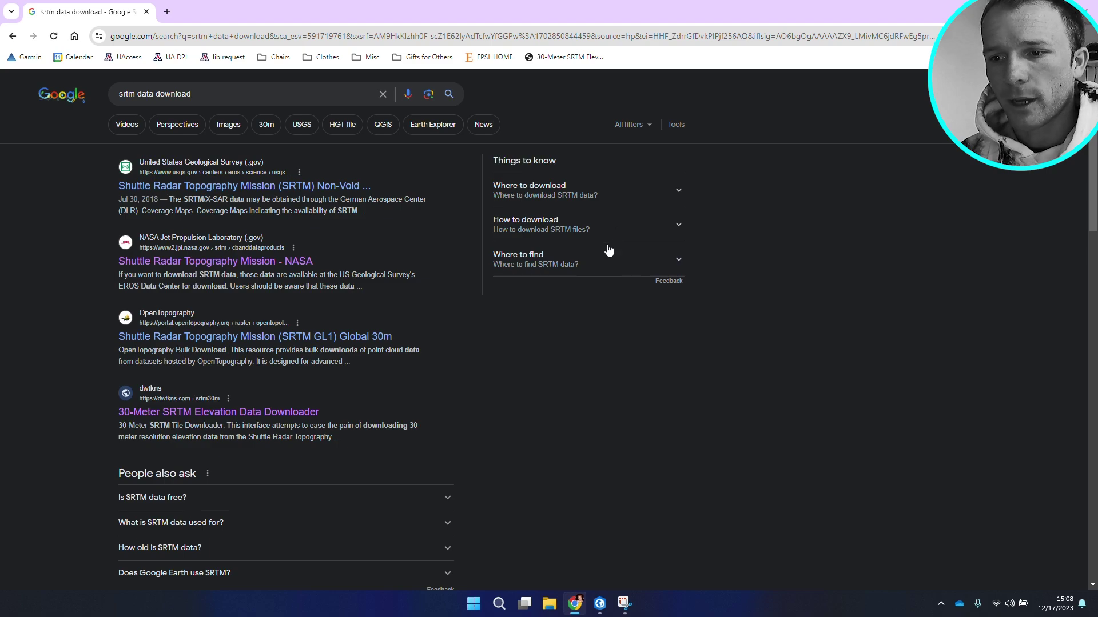
click(244, 413)
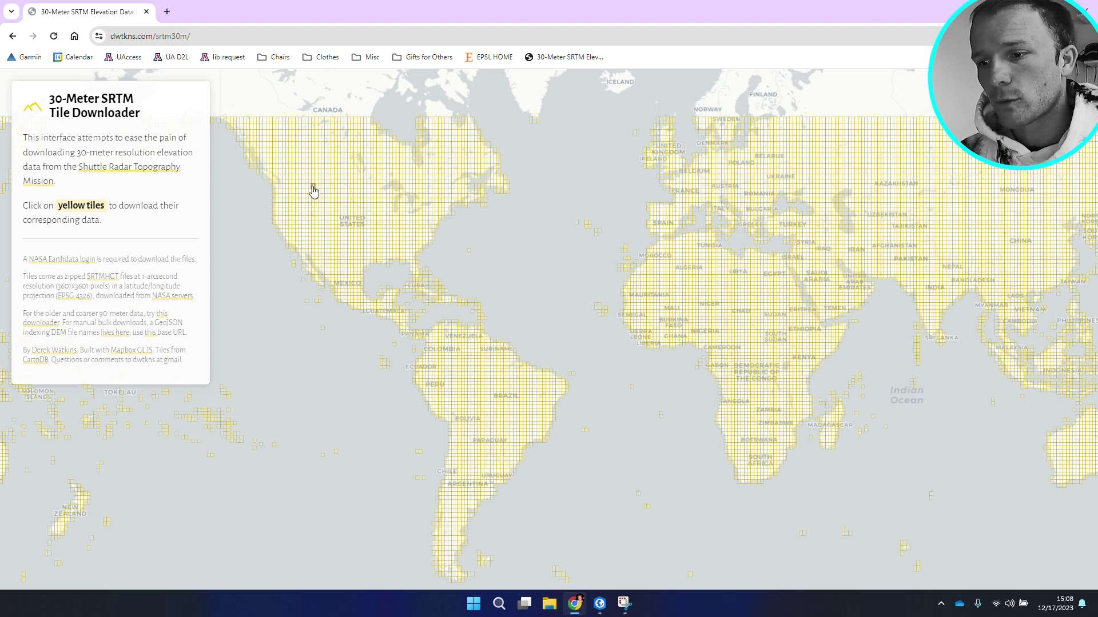
Select tile N47W113 in western Montana on the tile map and download its DEM
scroll(314, 191, up, 5)
scroll(246, 243, up, 1)
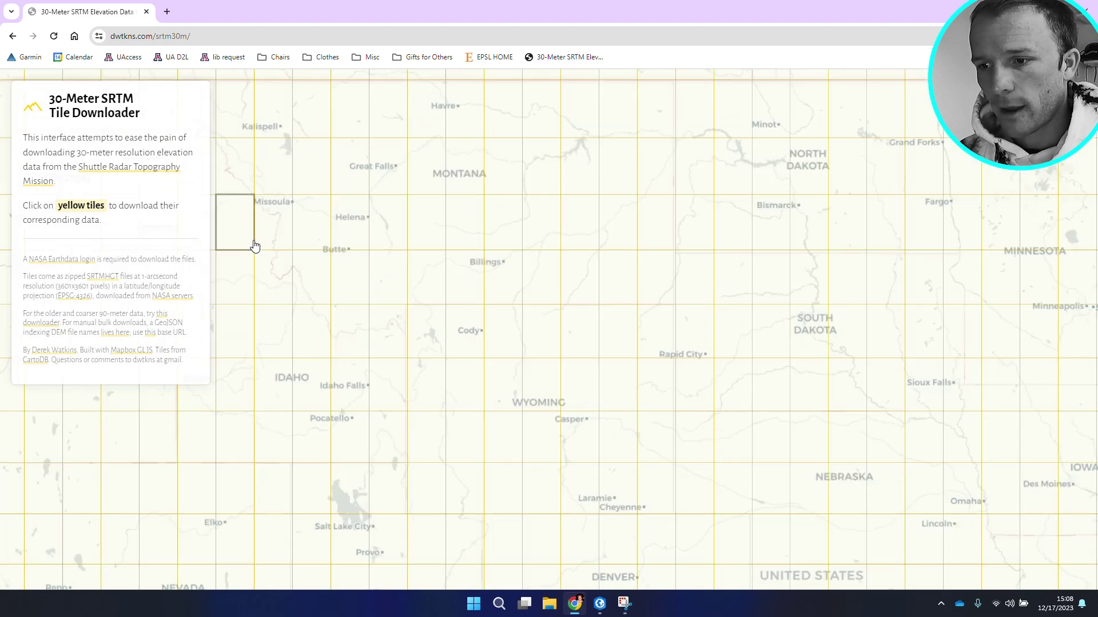
click(353, 163)
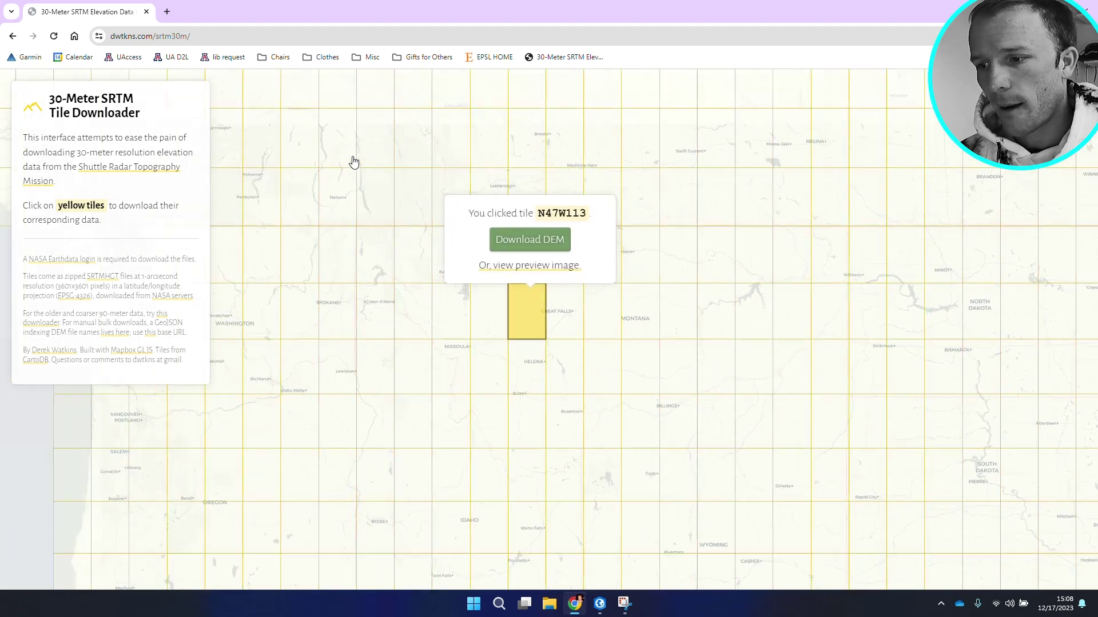
click(558, 259)
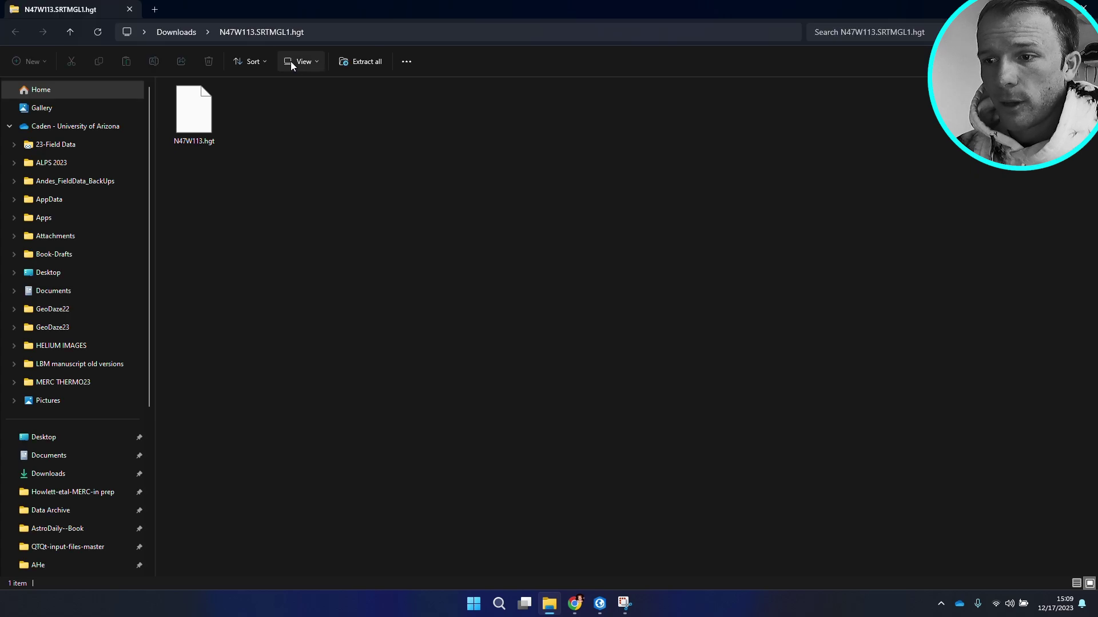
Extract the N47W113.SRTMGL1.hgt archive into the Downloads folder
click(362, 62)
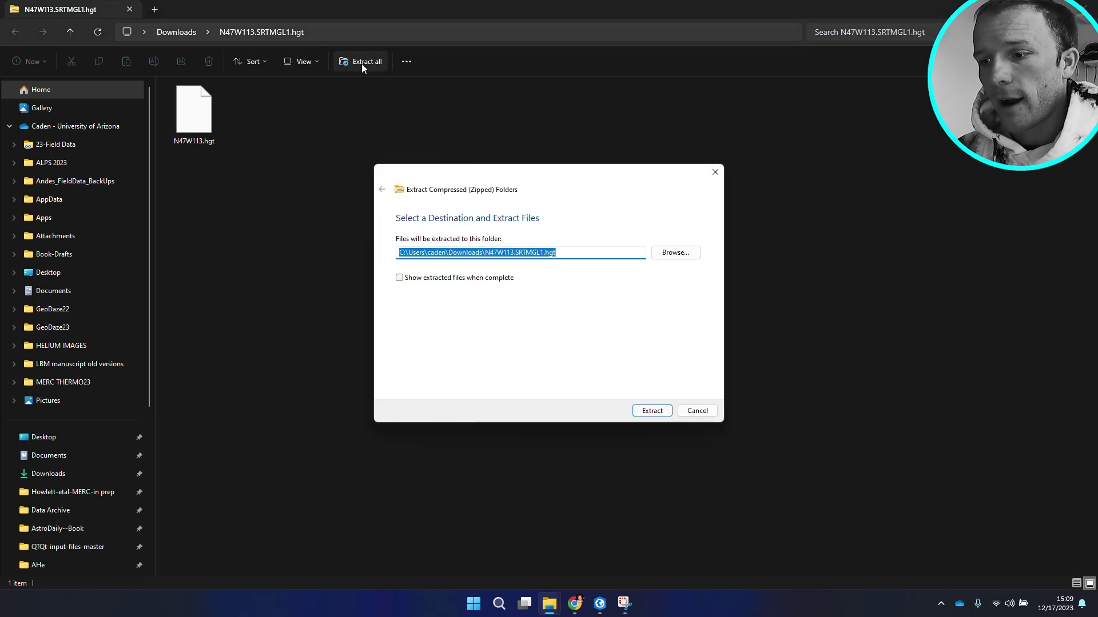
click(701, 252)
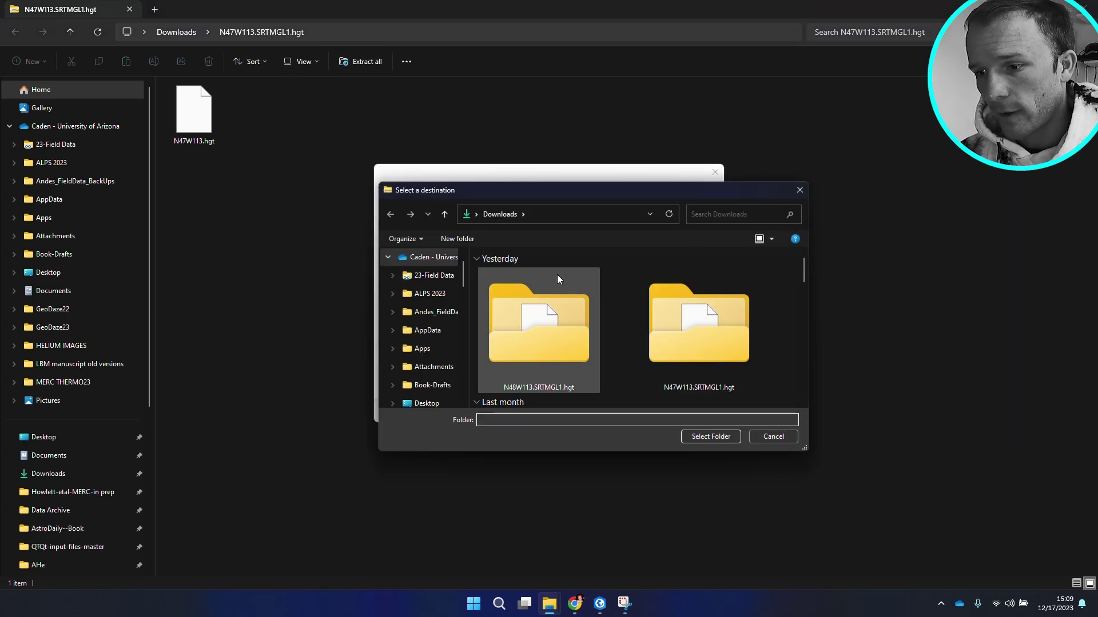
scroll(423, 331, down, 4)
click(433, 390)
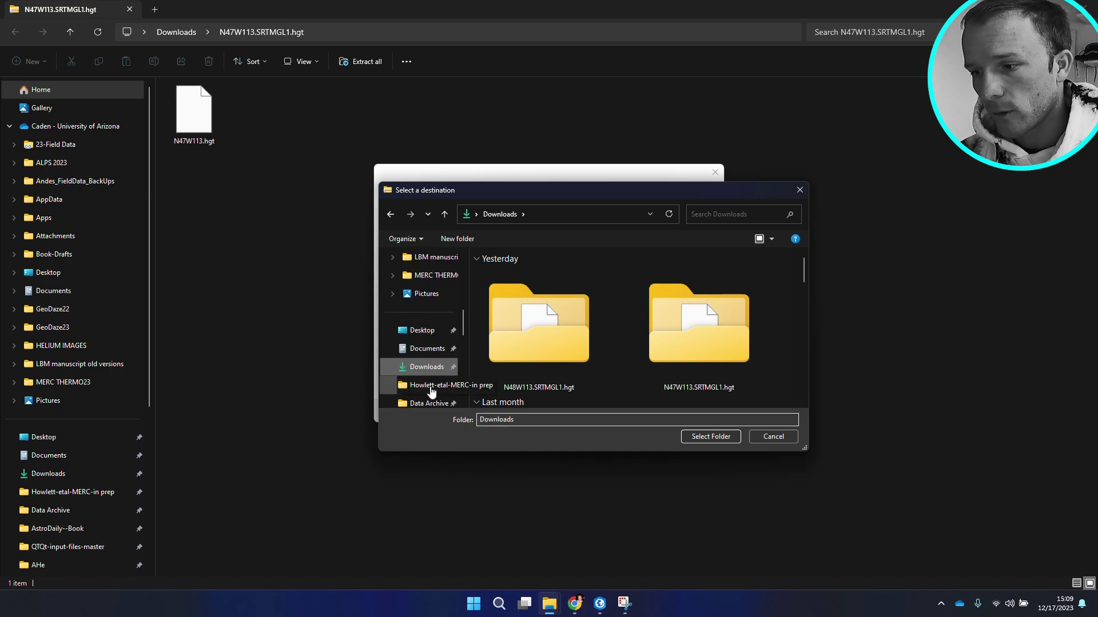
click(728, 437)
click(652, 411)
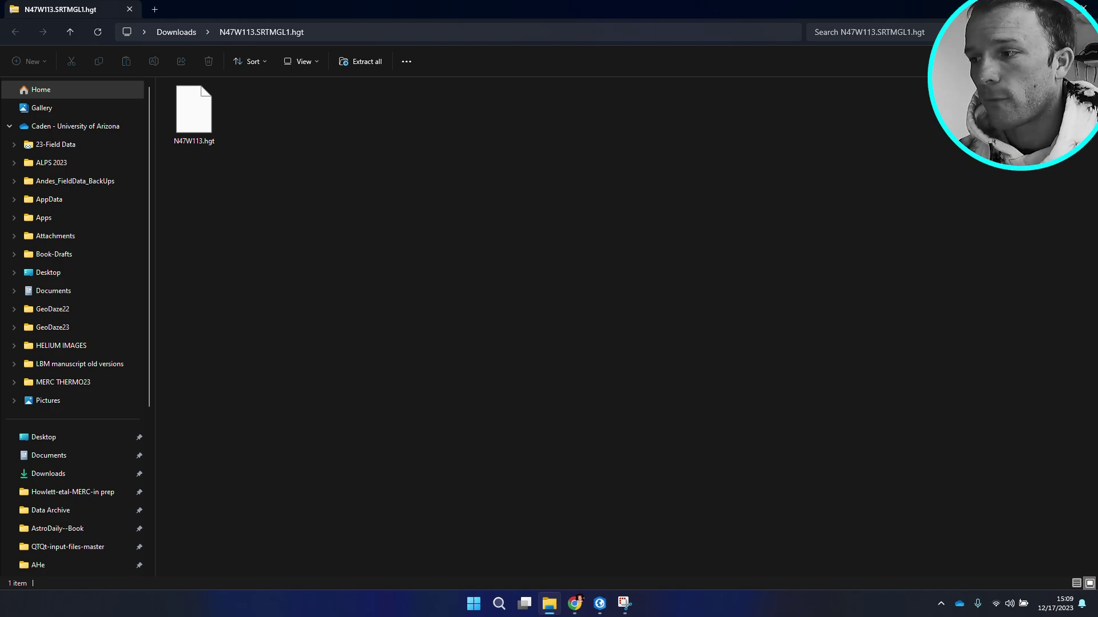
Return to the SRTM tile map in the browser and download the DEM for tile N47W114
key(alt+Tab)
click(504, 338)
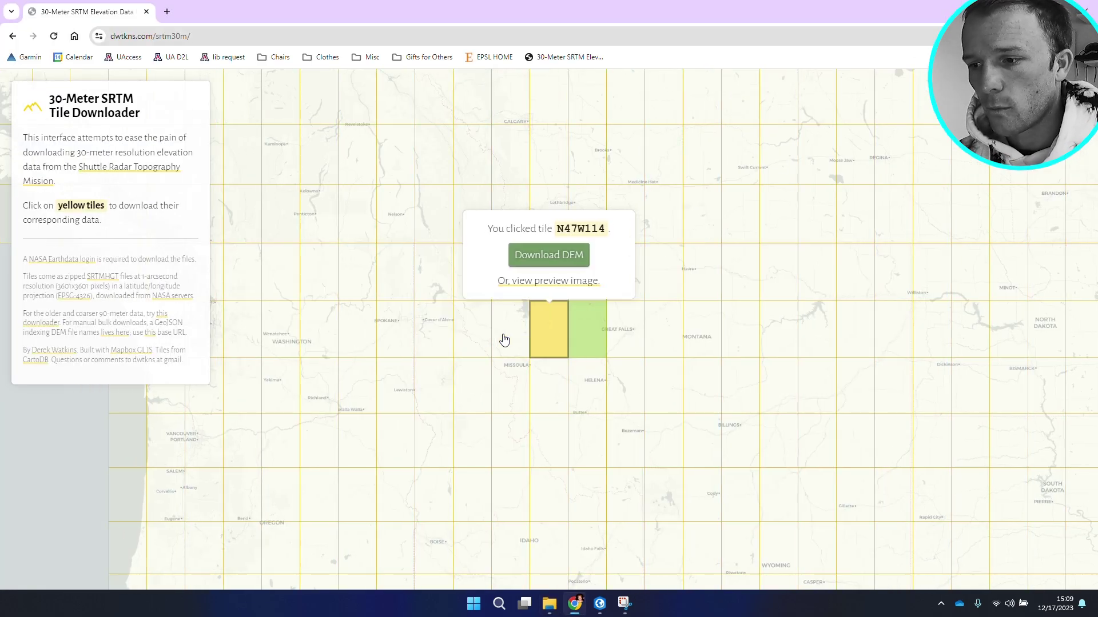
click(564, 258)
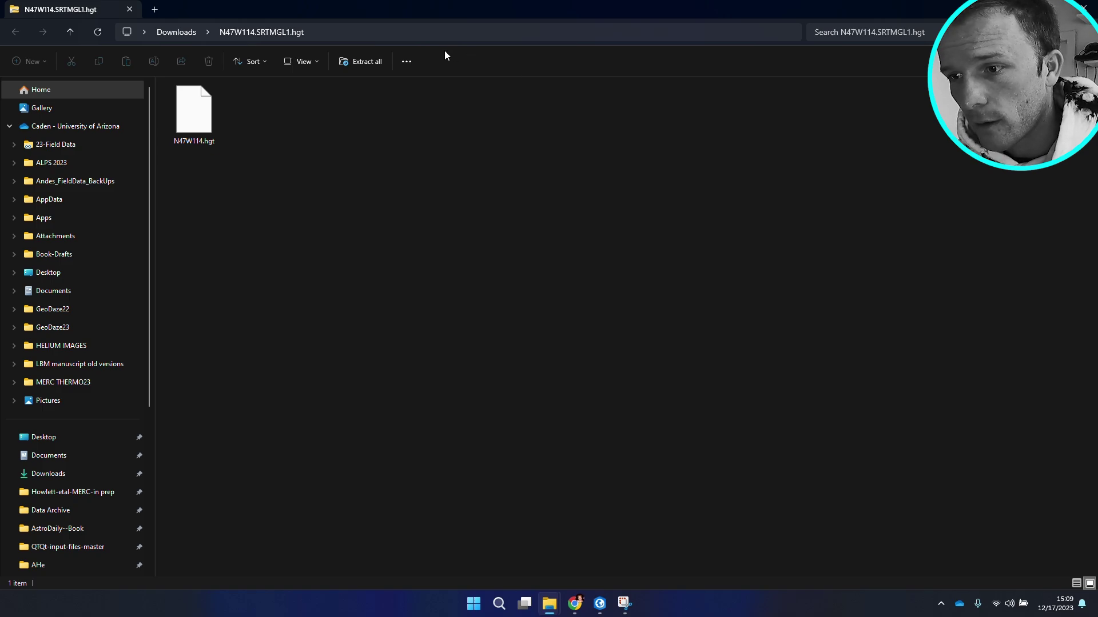
Extract the N47W114.SRTMGL1.hgt archive into the Downloads folder
click(381, 63)
click(683, 251)
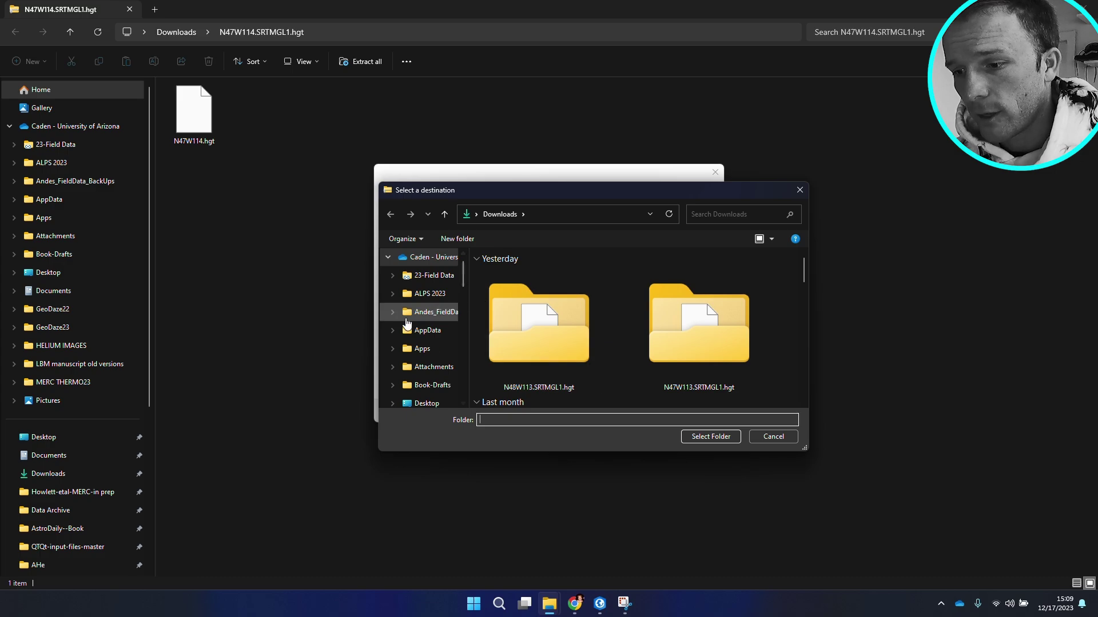
scroll(406, 303, down, 4)
click(426, 385)
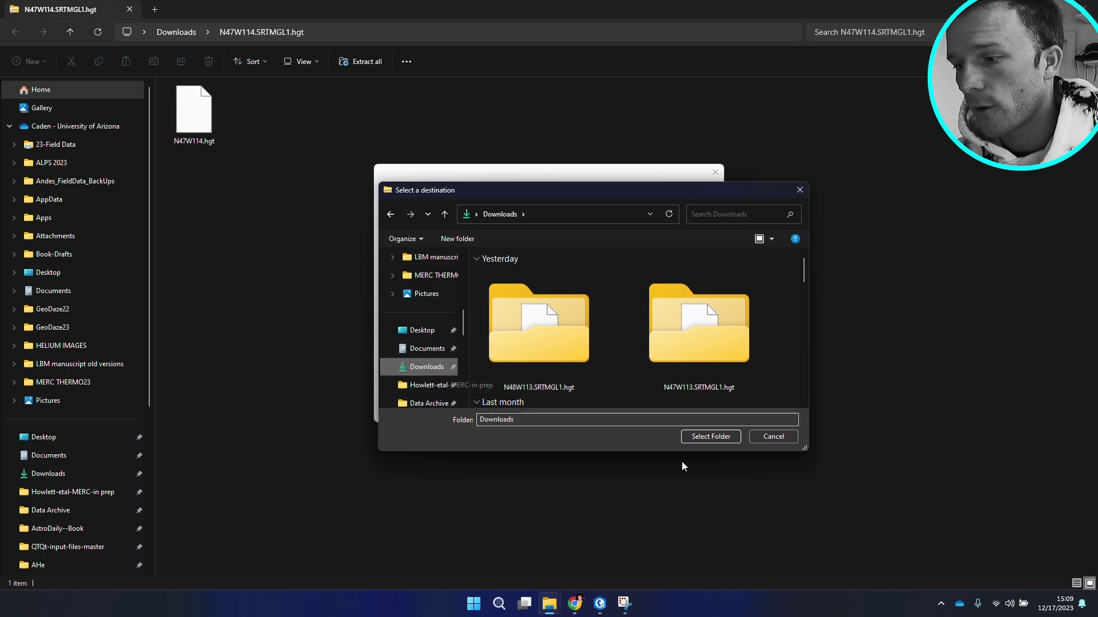
click(719, 436)
click(654, 410)
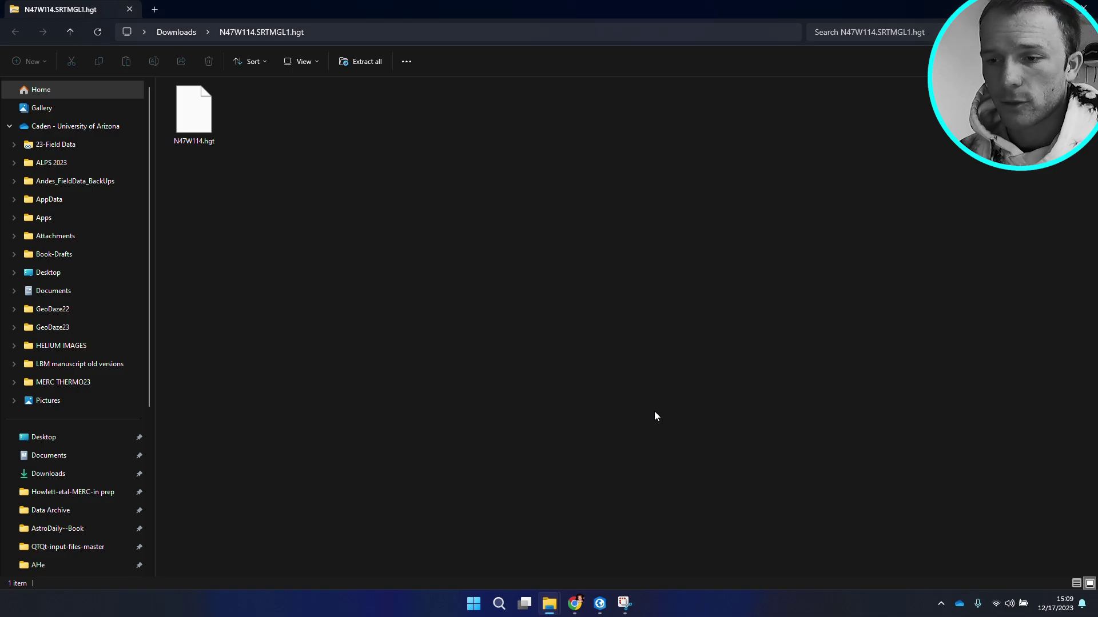
Switch to the hillshade-demo project in ArcGIS Pro and add N47W114.hgt and N47W113.hgt from Downloads to the map, building pyramids for both
mouse_move(584, 605)
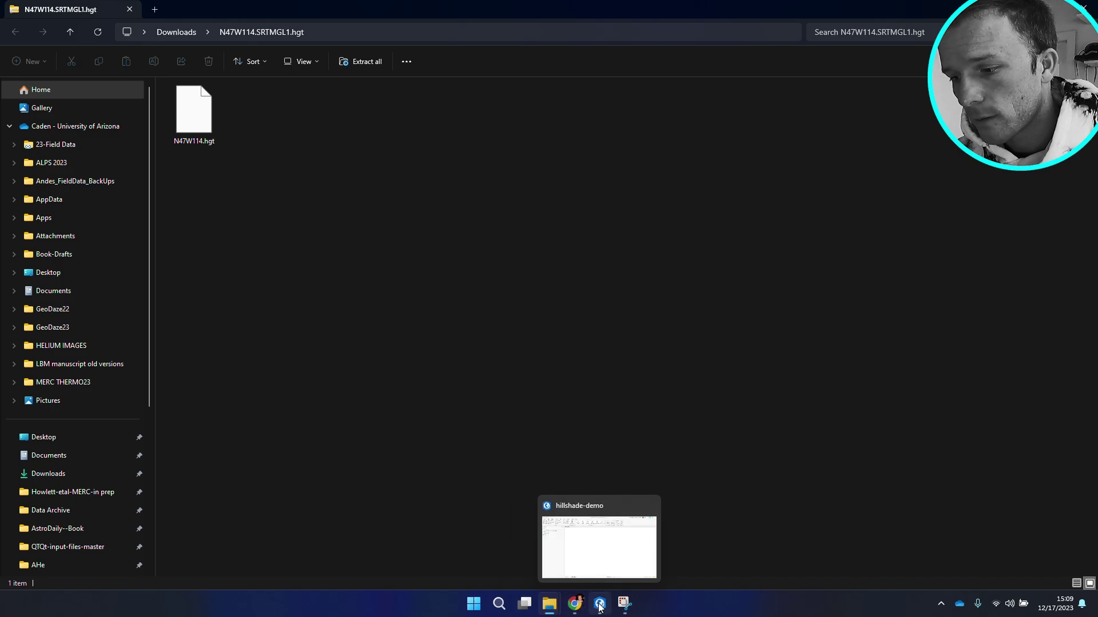
click(599, 605)
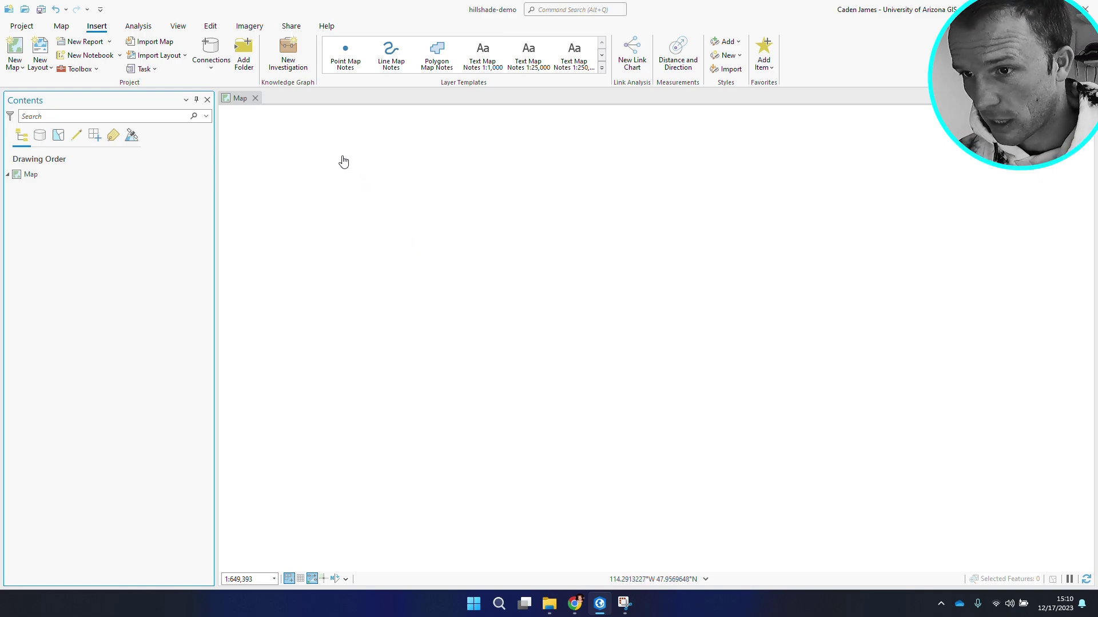
click(62, 26)
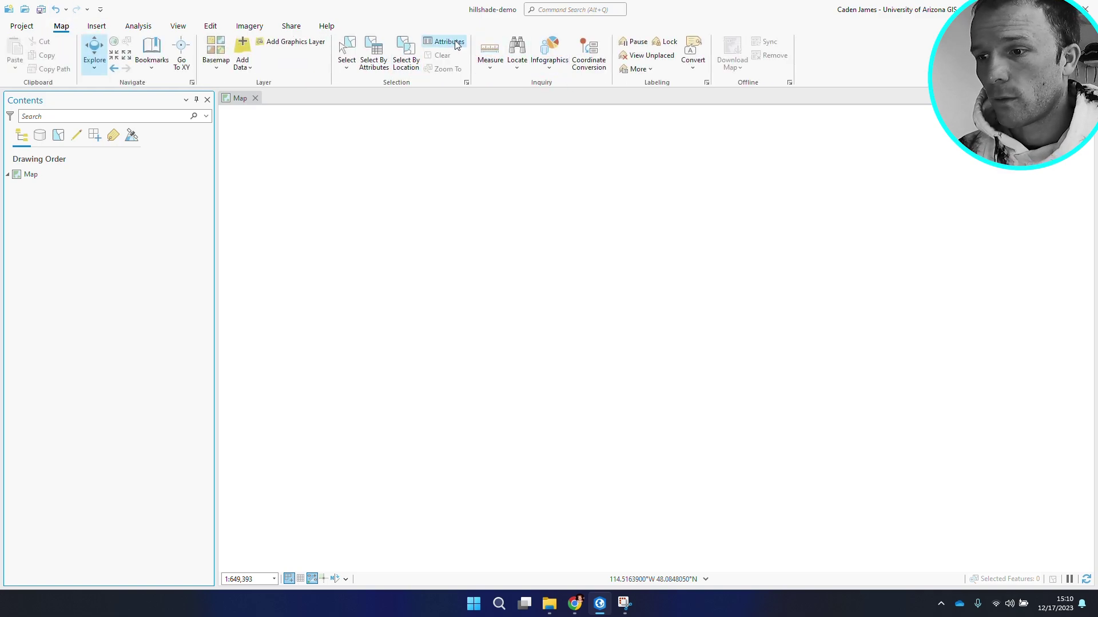
click(248, 49)
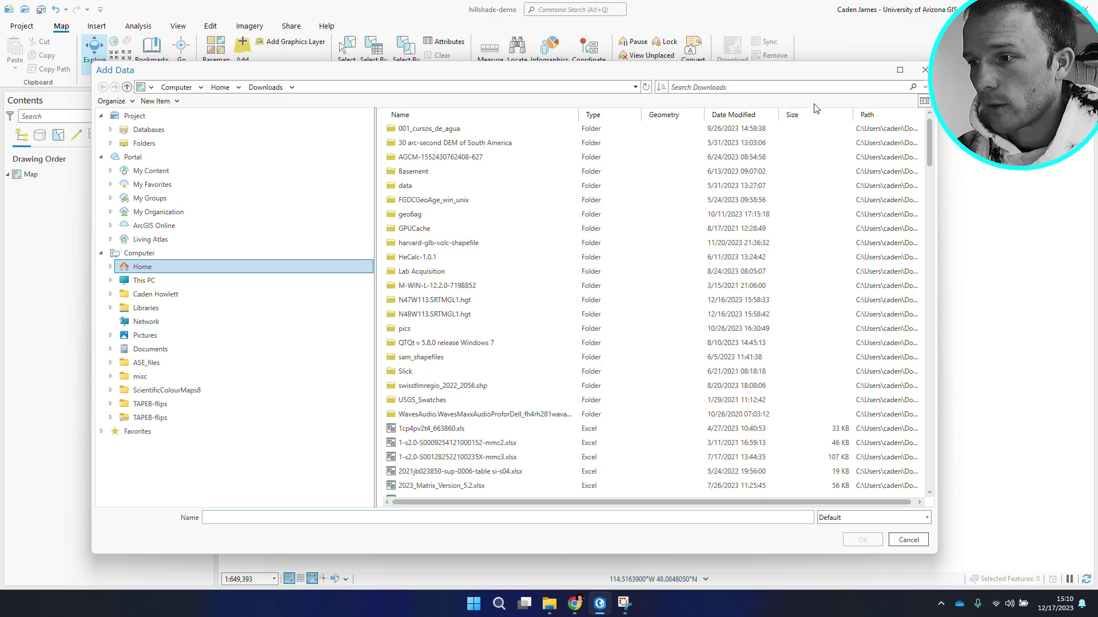
click(735, 114)
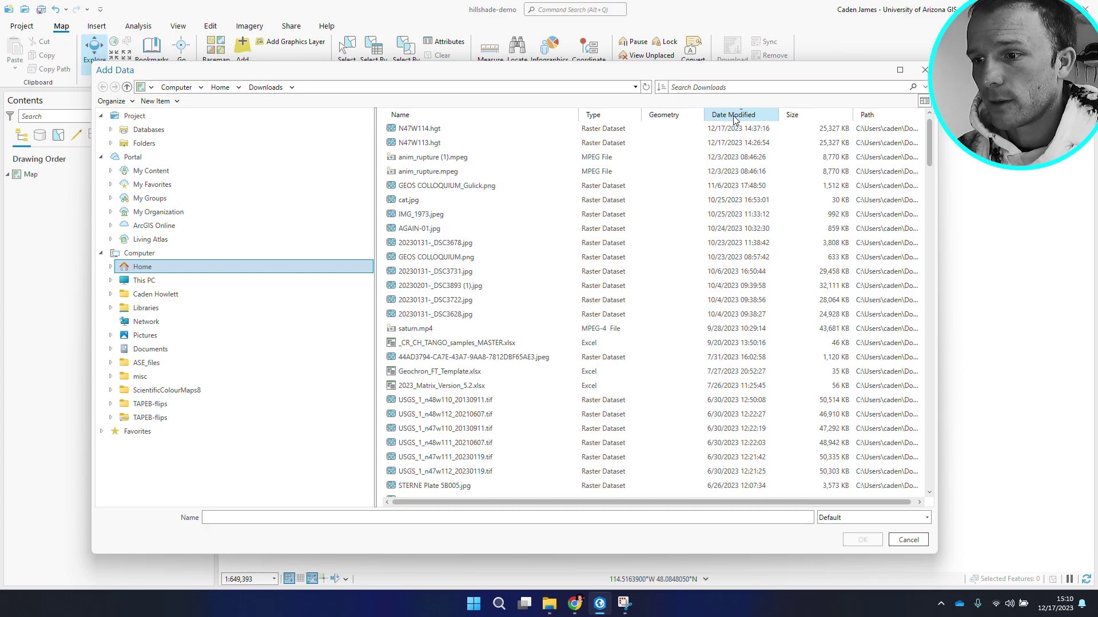
click(439, 128)
ctrl+click(423, 143)
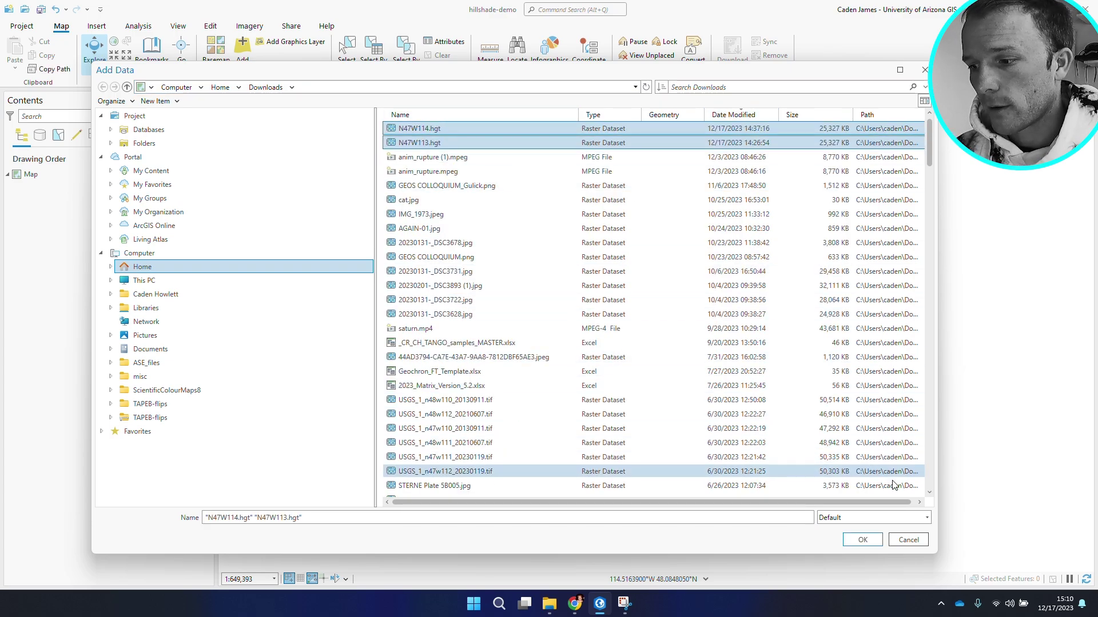
click(870, 540)
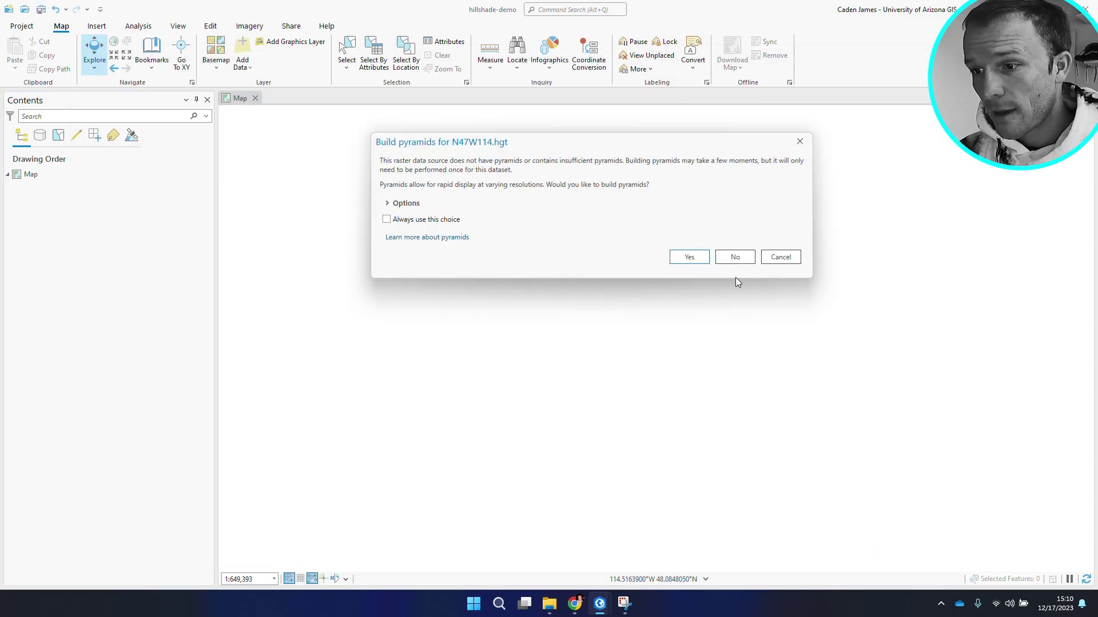
click(687, 260)
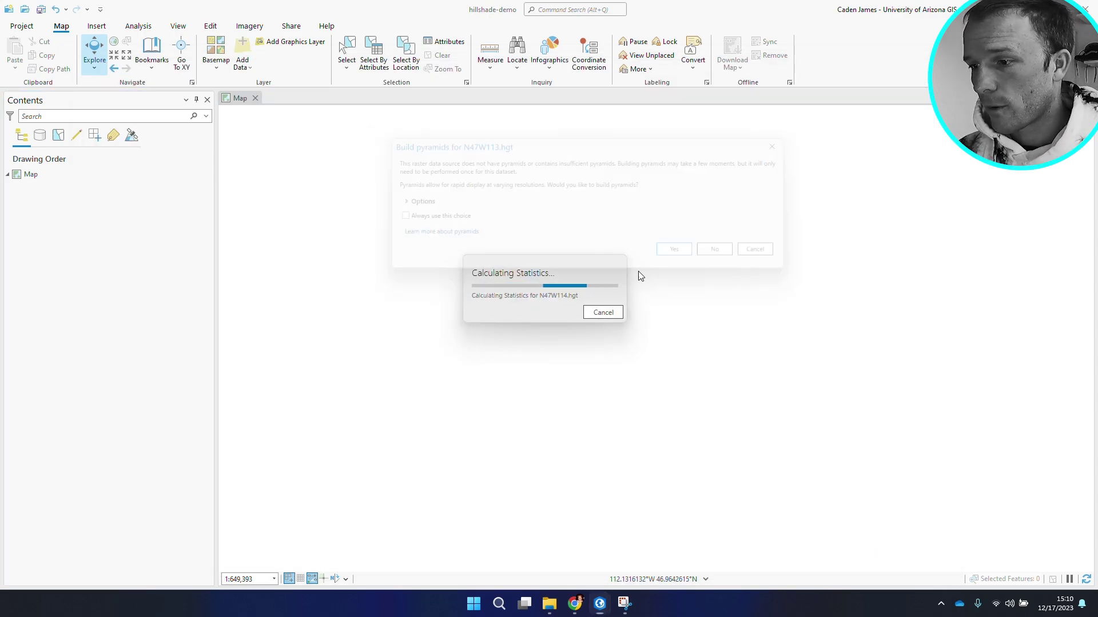
click(683, 258)
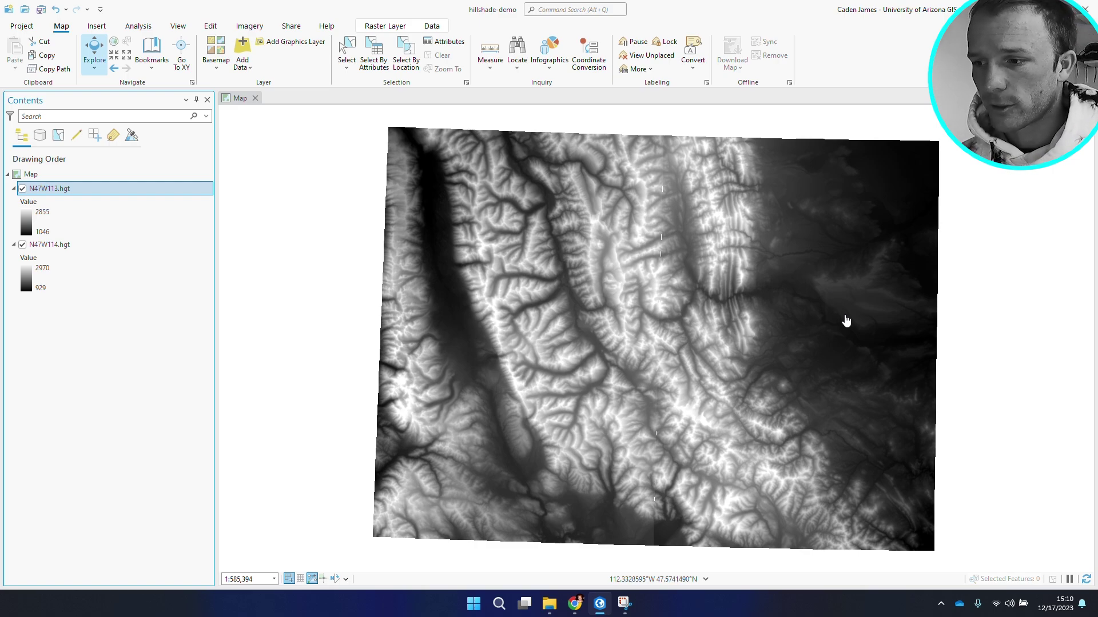
Toggle the N47W113.hgt and N47W114.hgt layers off and on to examine which area each tile covers
click(22, 188)
click(22, 189)
click(23, 245)
click(23, 246)
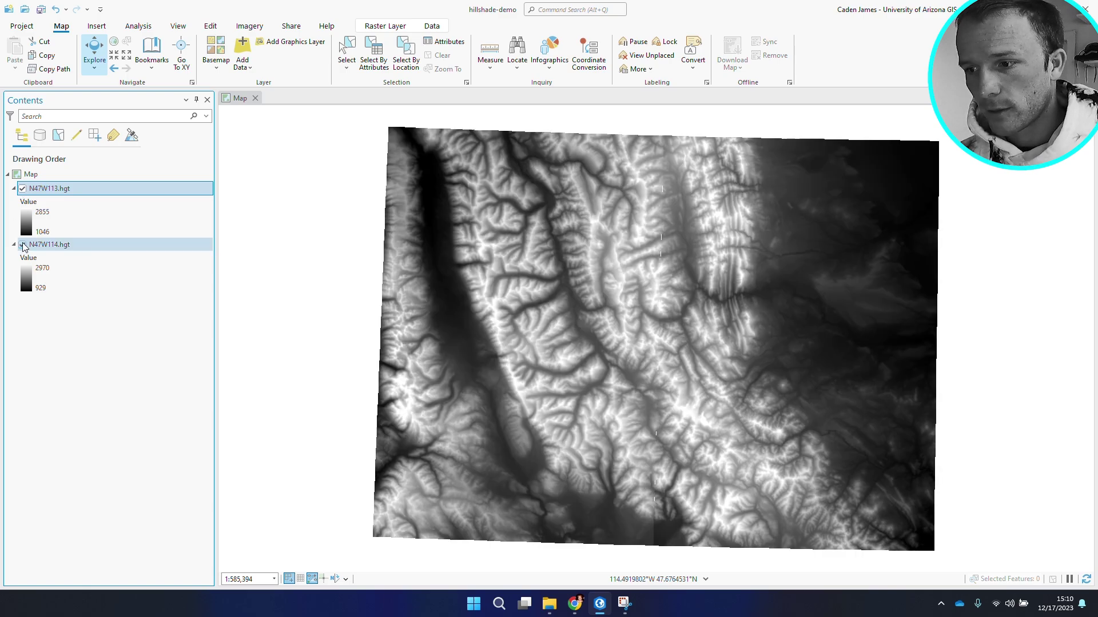
click(23, 189)
click(22, 188)
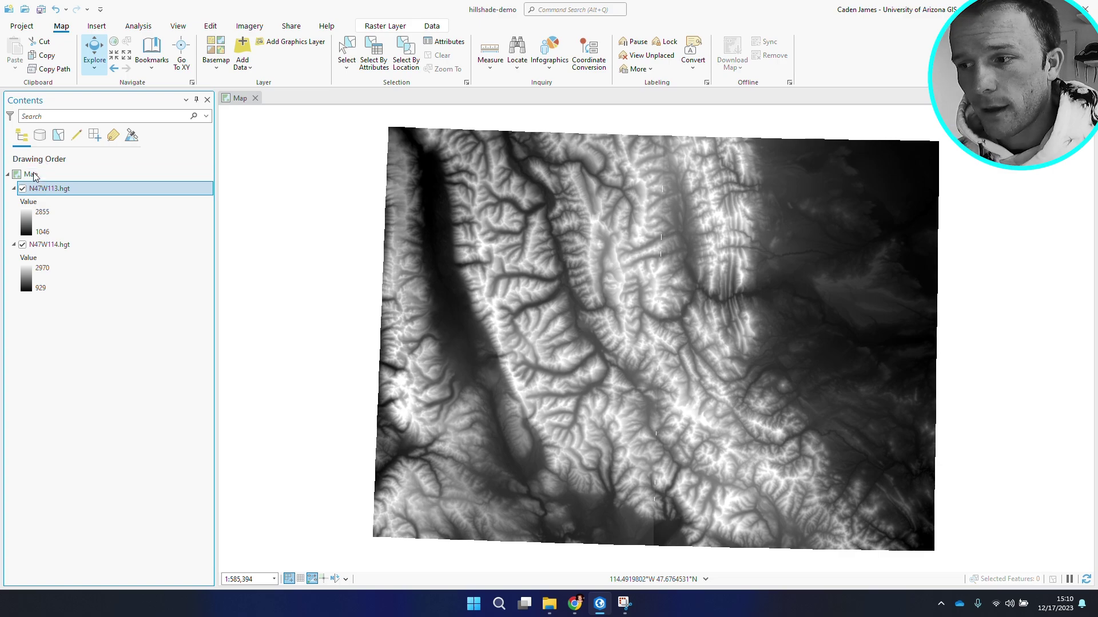
click(23, 245)
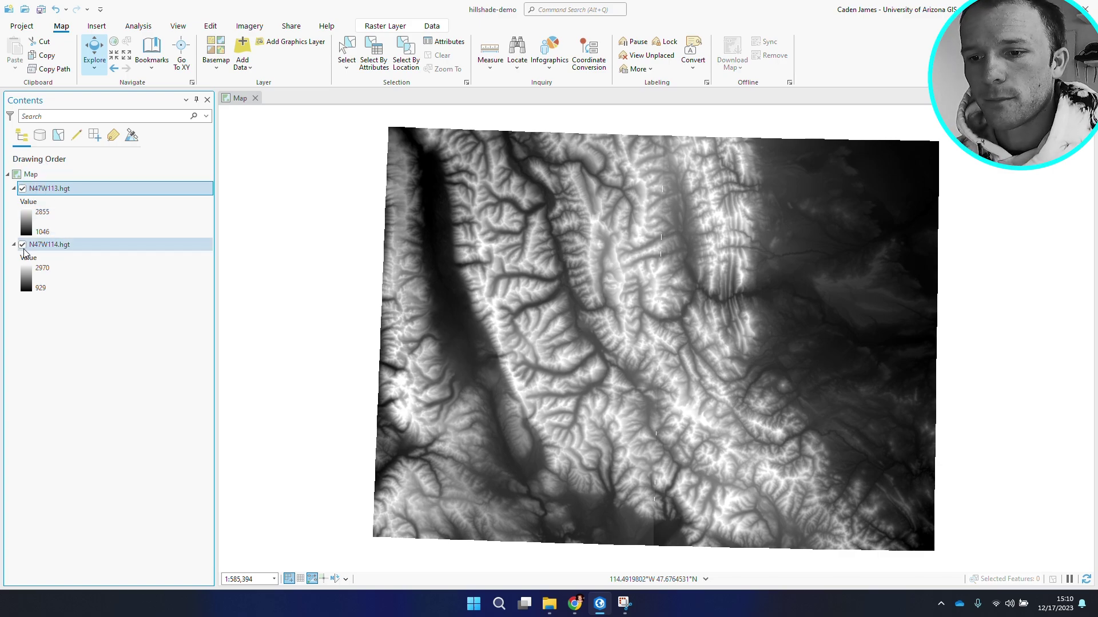
click(22, 245)
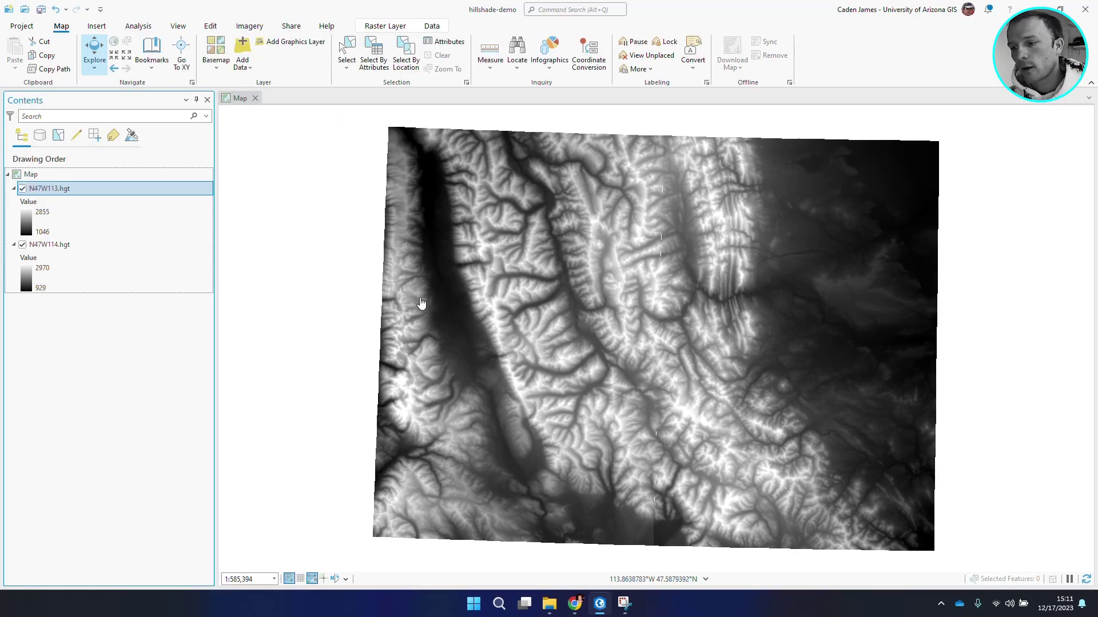
Open the Mosaic To New Raster tool and set N47W113.hgt and N47W114.hgt as its input rasters
key(alt+q)
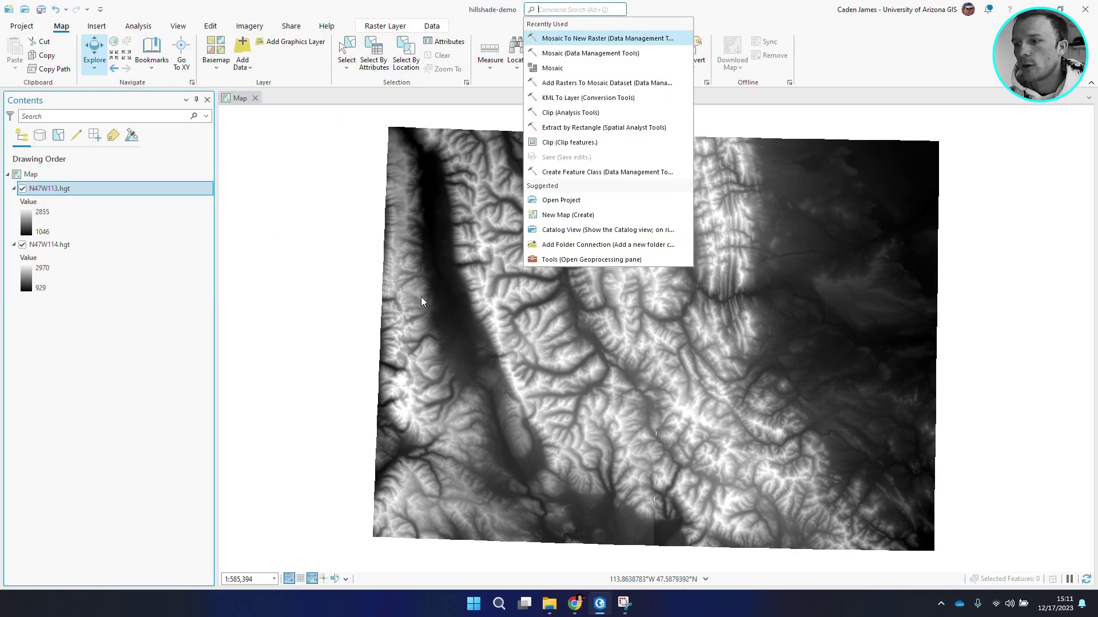
click(582, 39)
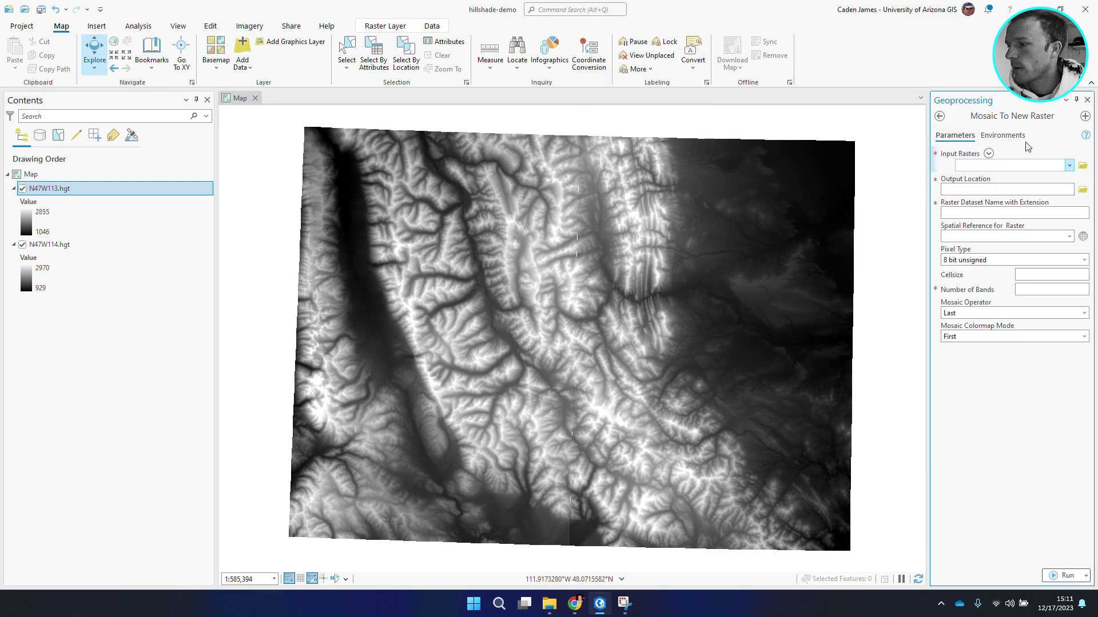
click(1068, 166)
click(1070, 178)
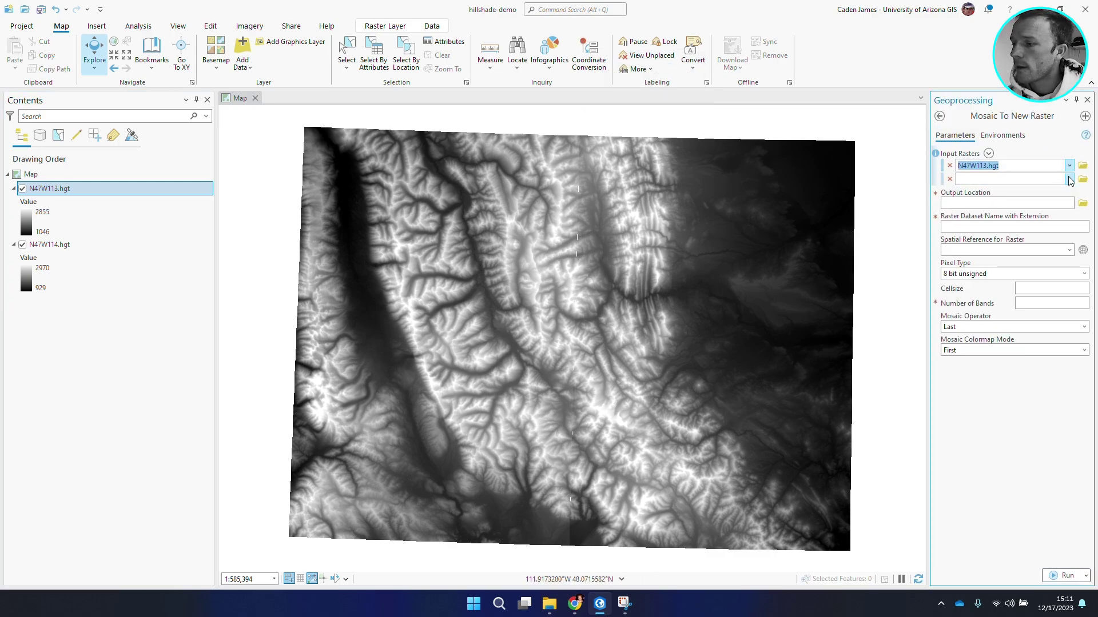
click(1069, 180)
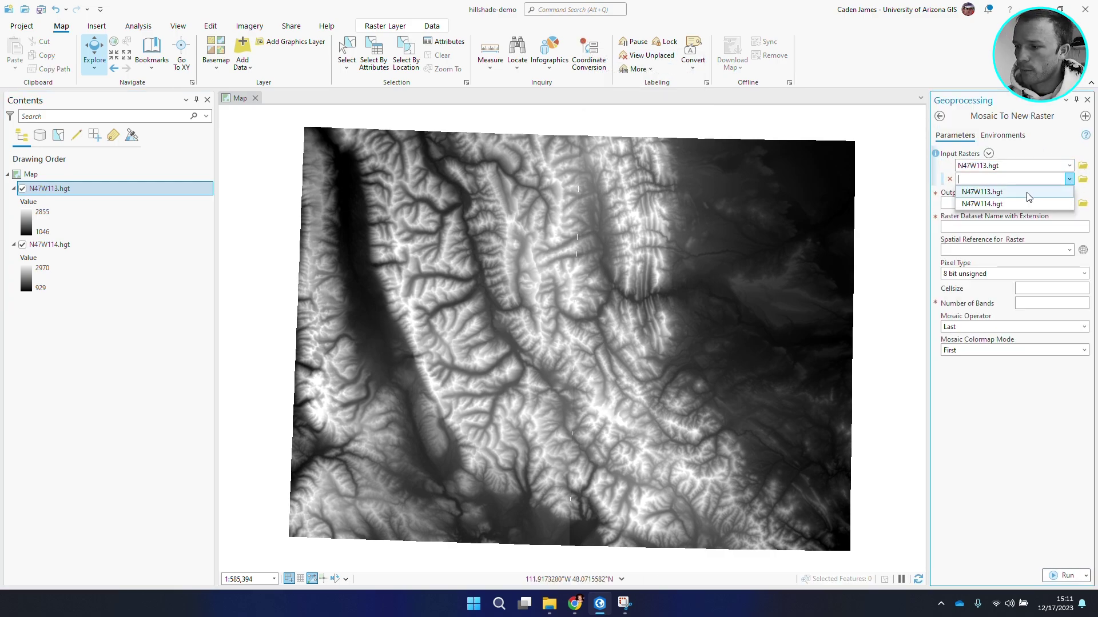
click(999, 205)
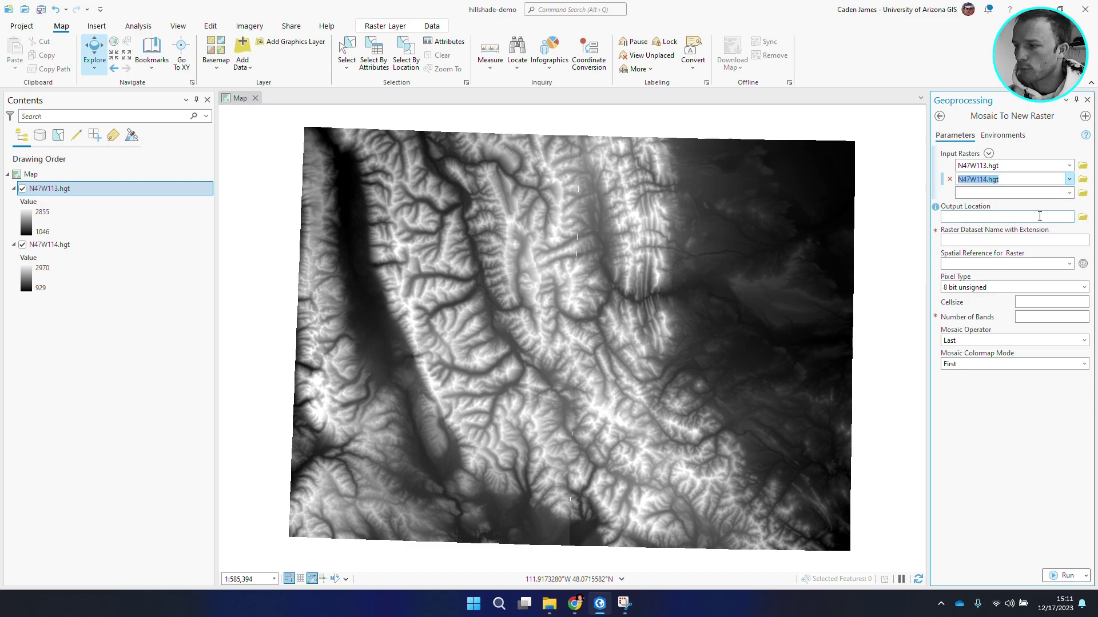
Set the mosaic's output location to the Downloads folder and name the raster dataset mosaic-dem.tif
click(1082, 216)
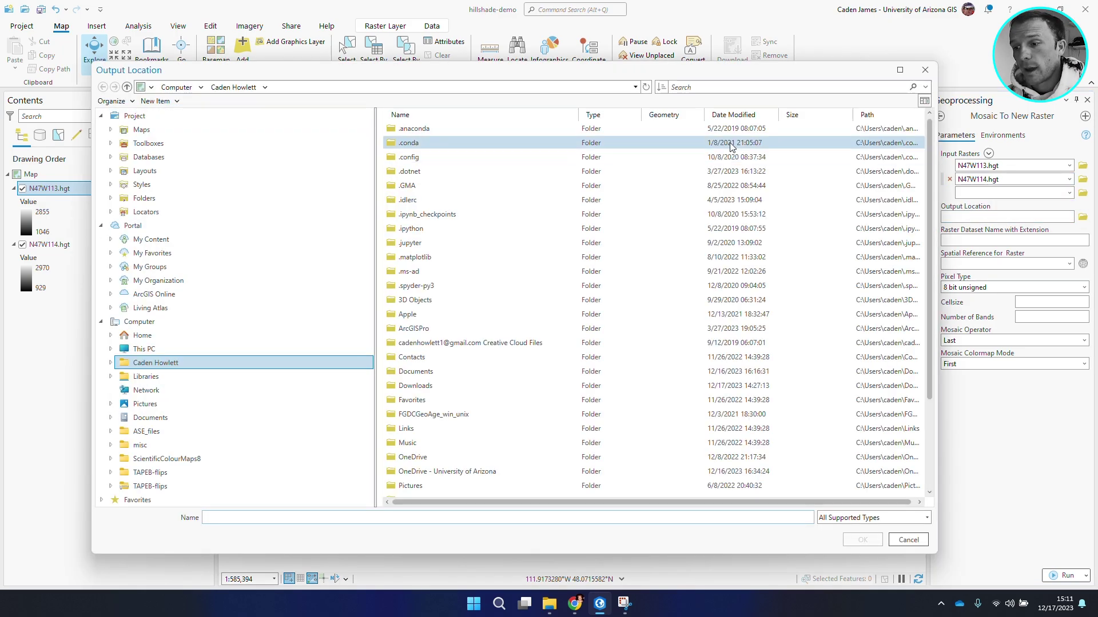
click(432, 387)
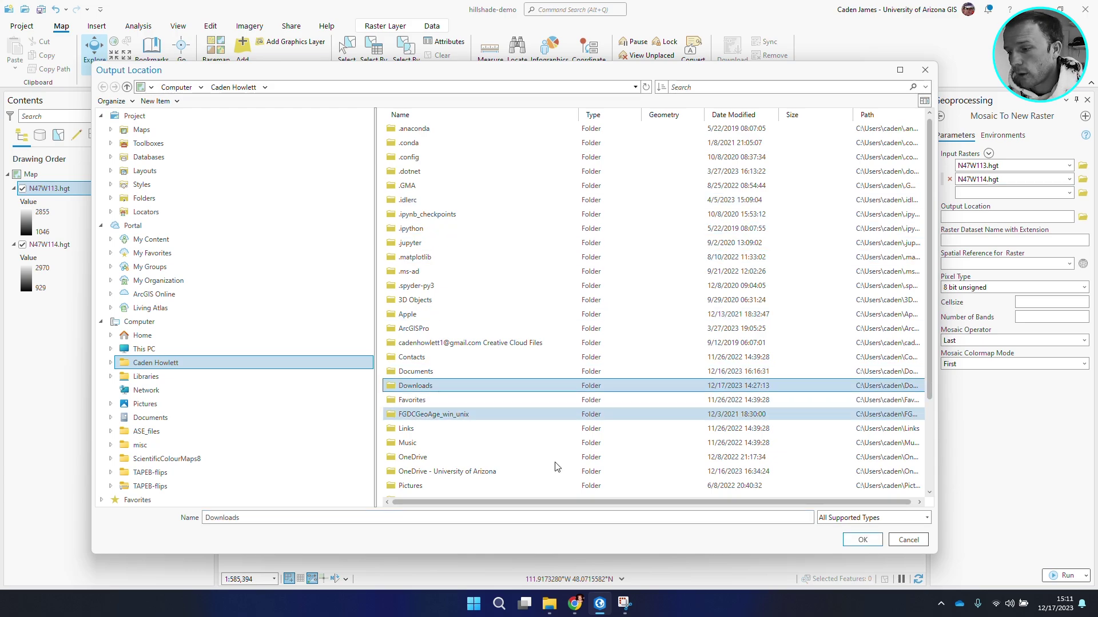
click(862, 540)
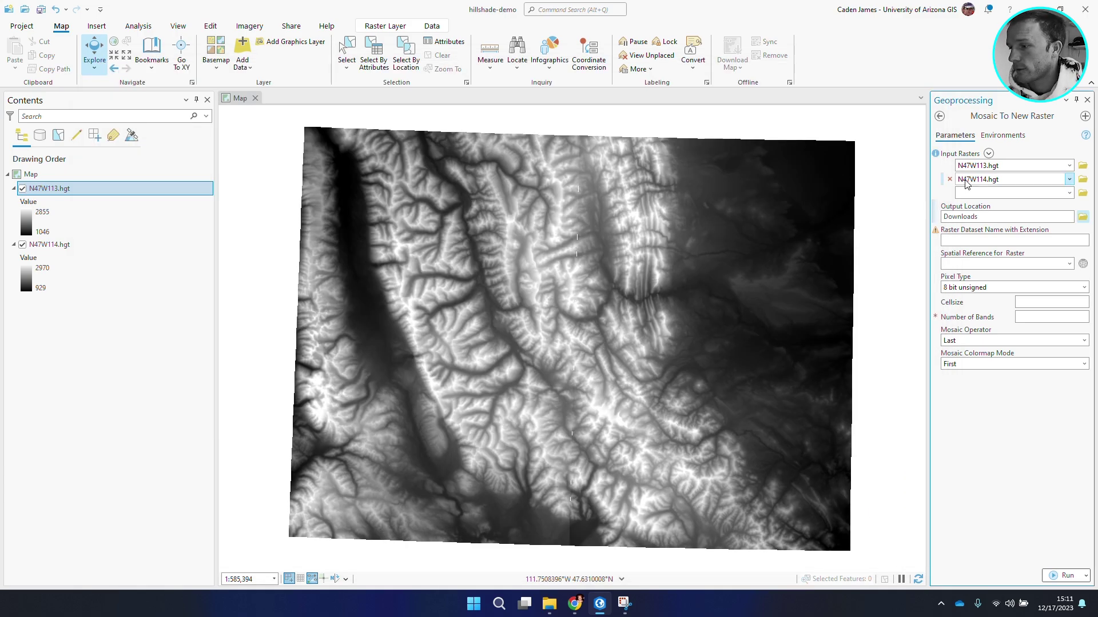
click(1013, 241)
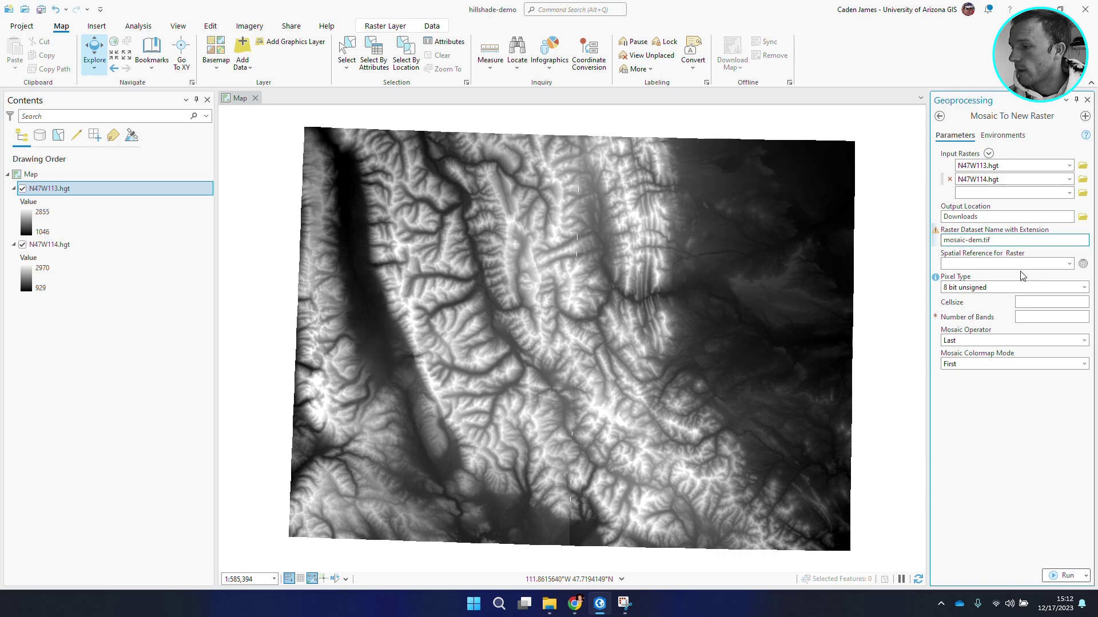
Set the pixel type to 16 bit unsigned and the number of bands to 1, and run Mosaic To New Raster
click(1083, 287)
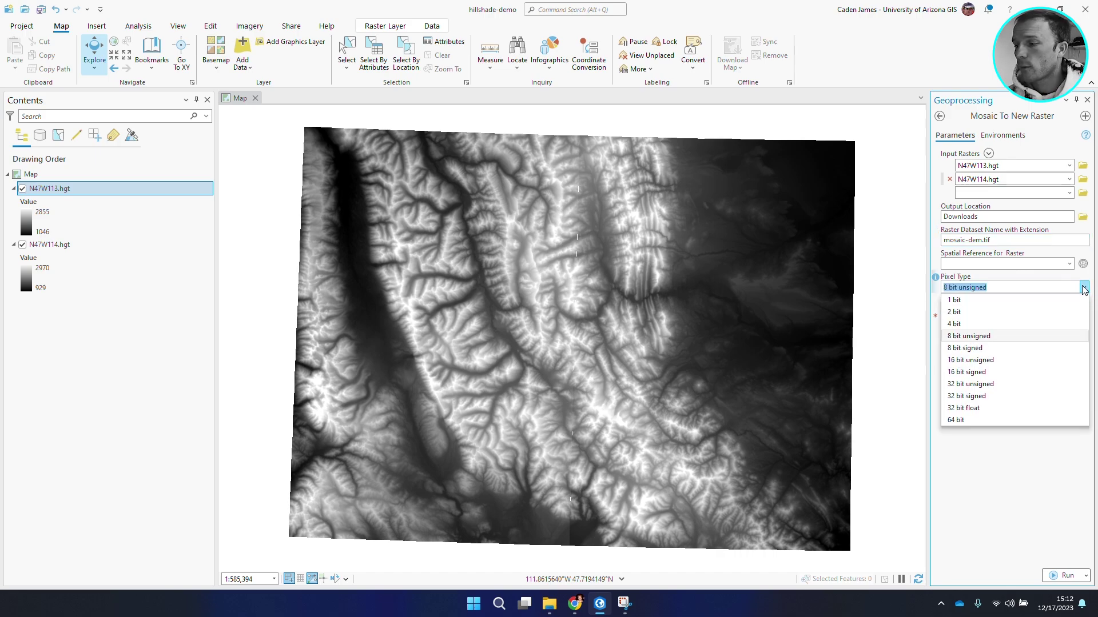
click(985, 360)
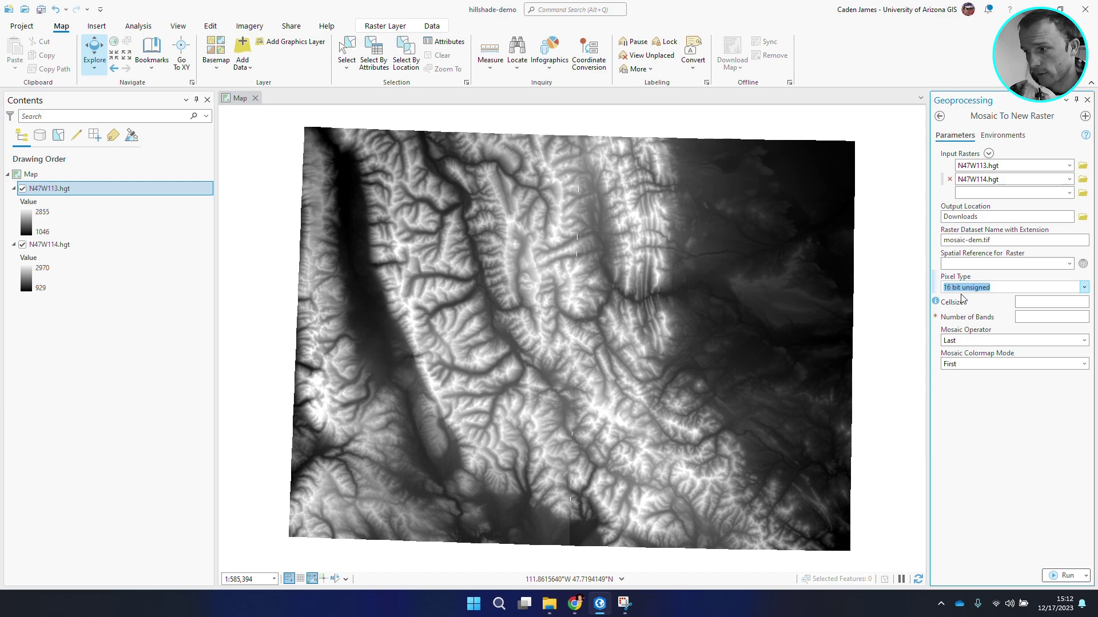
click(1034, 316)
text(1)
click(1055, 433)
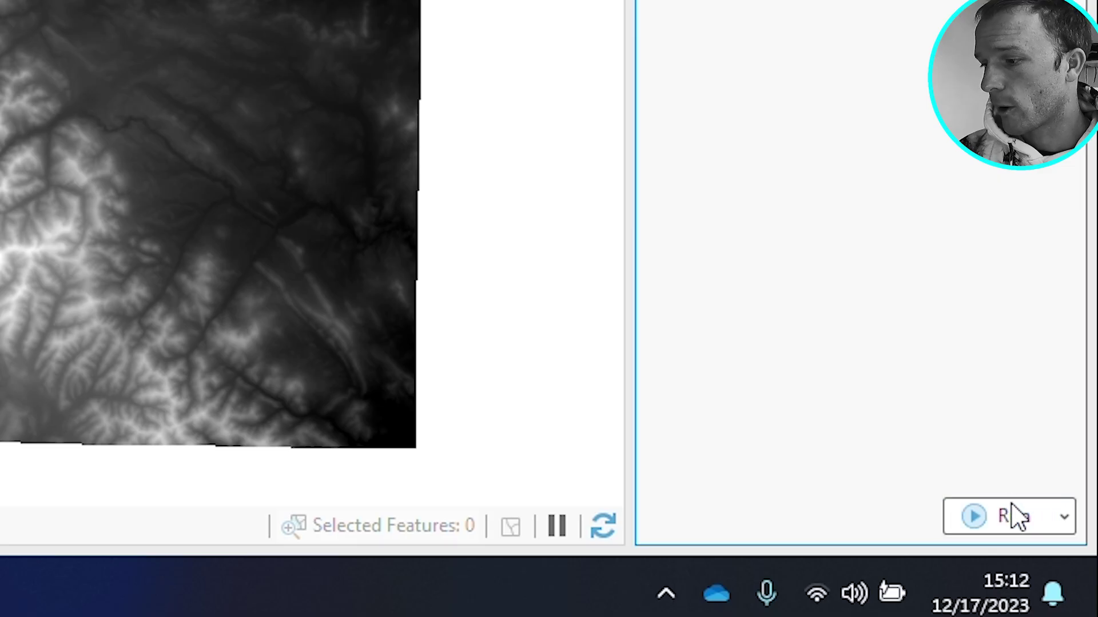
click(1067, 575)
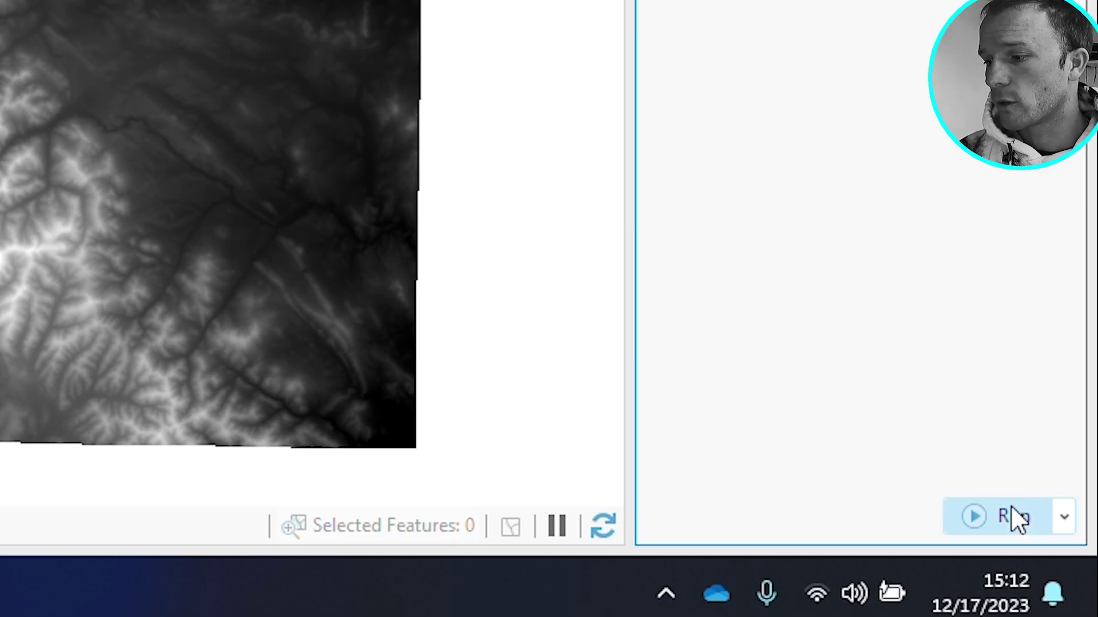
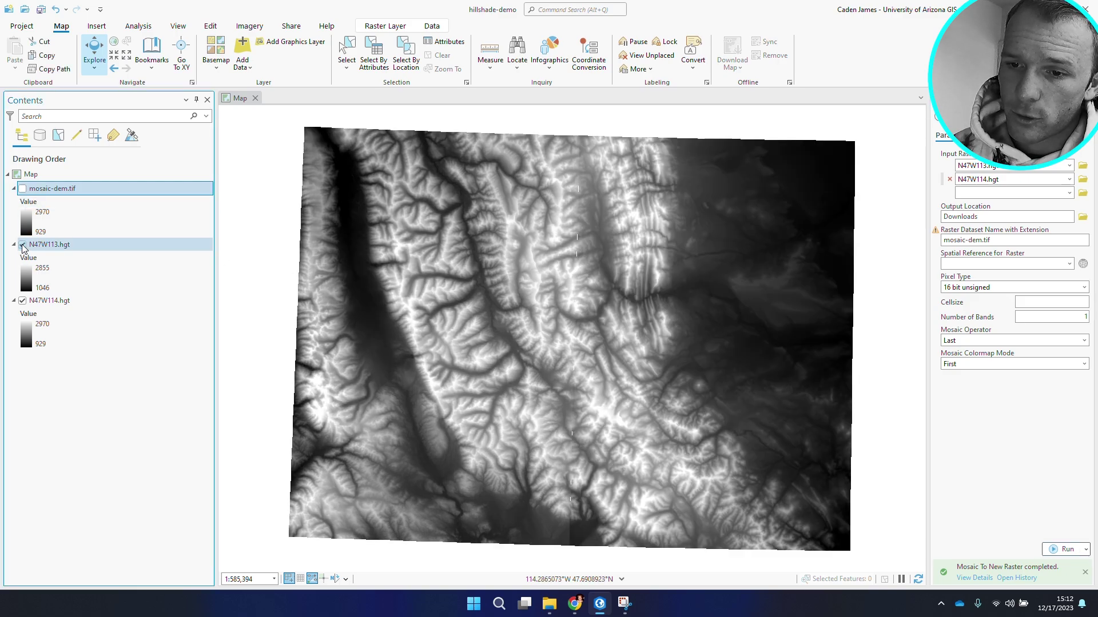
Remove the N47W113.hgt and N47W114.hgt layers from the map and turn on the mosaic-dem.tif layer
click(66, 303)
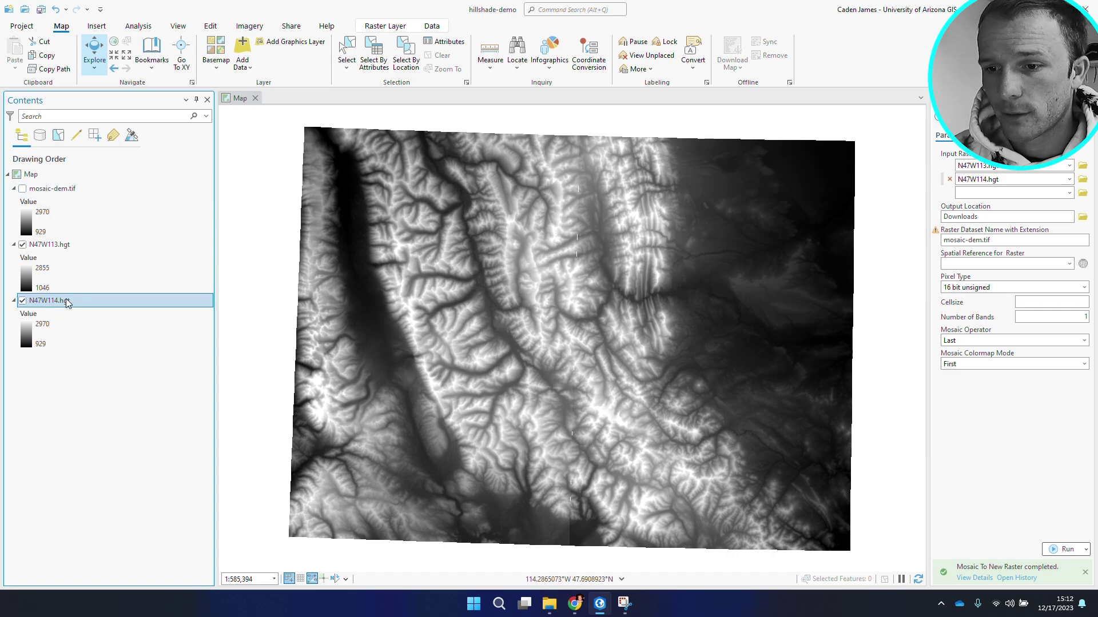
ctrl+click(54, 244)
right_click(55, 247)
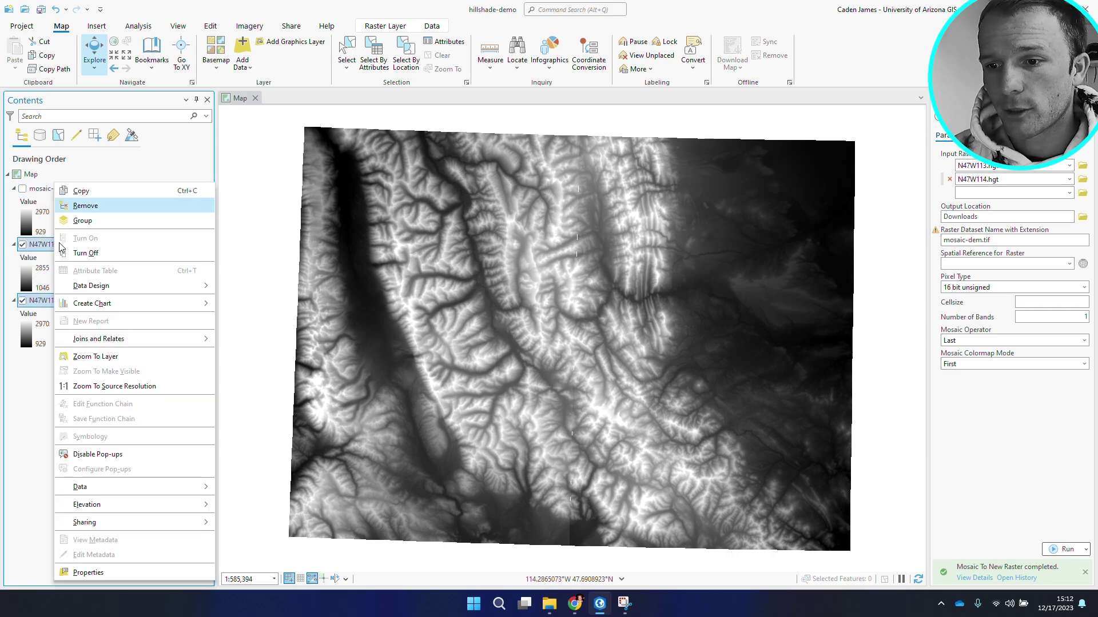
click(77, 207)
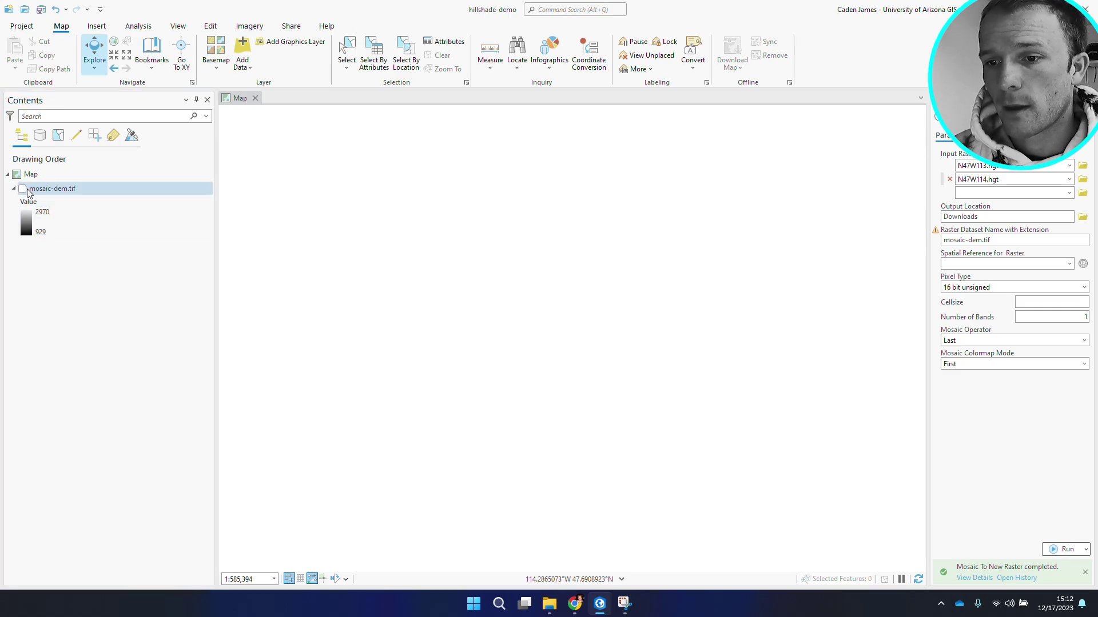
click(22, 189)
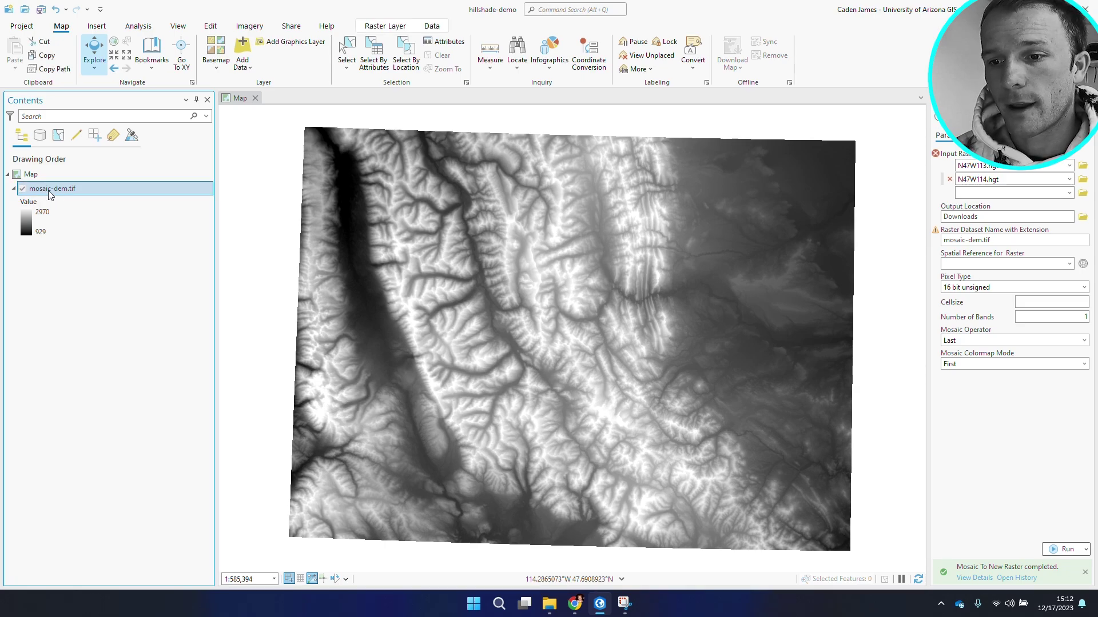
Rename the mosaic-dem.tif layer as MT-DEM and close the geoprocessing tool
click(49, 192)
text(MT)
click(51, 195)
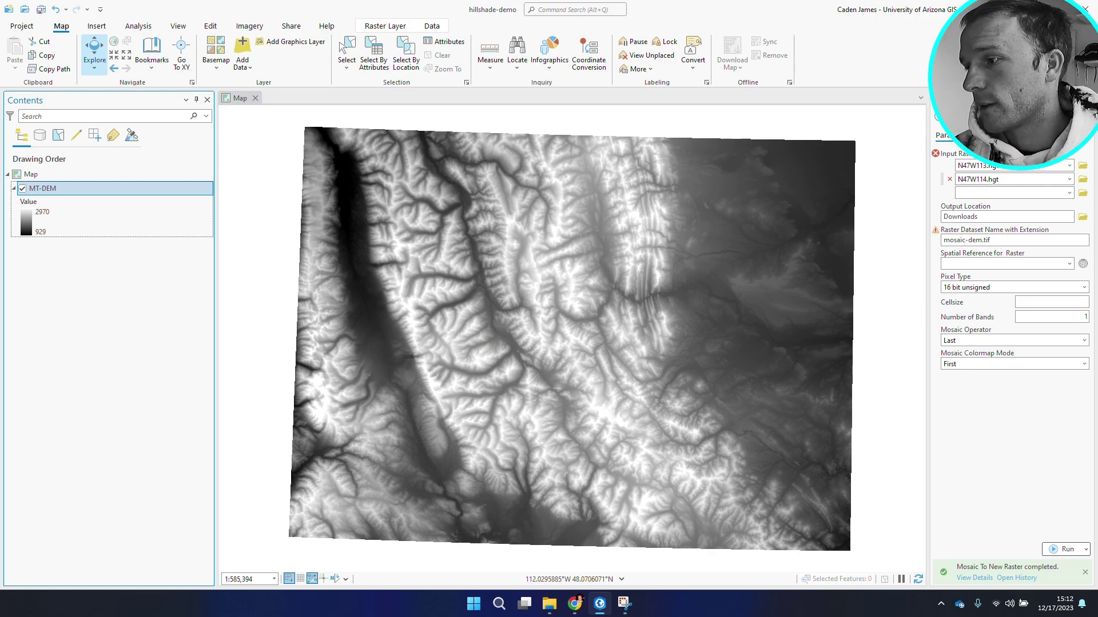
click(1089, 117)
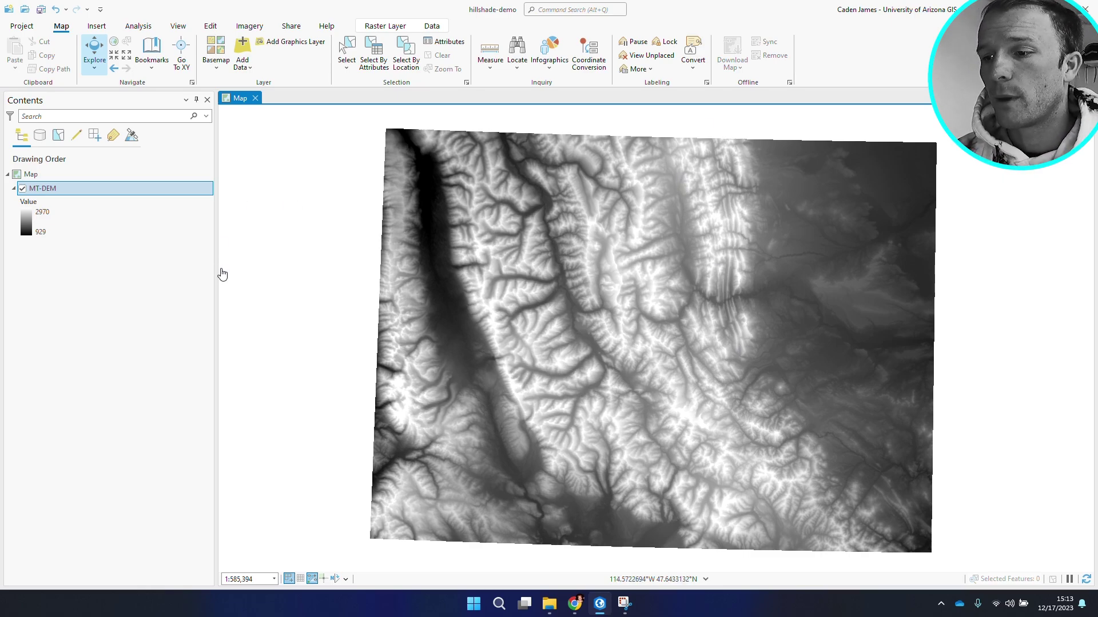
Create a new hillshade layer from MT-DEM with the Hillshade raster function, keeping its default parameters
click(86, 186)
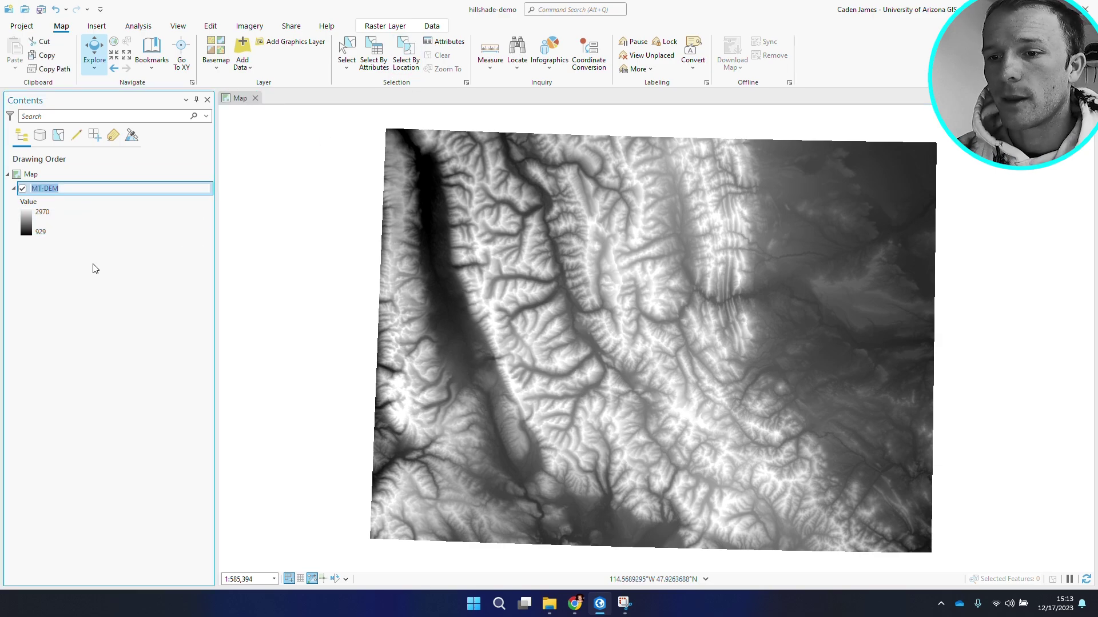
click(158, 27)
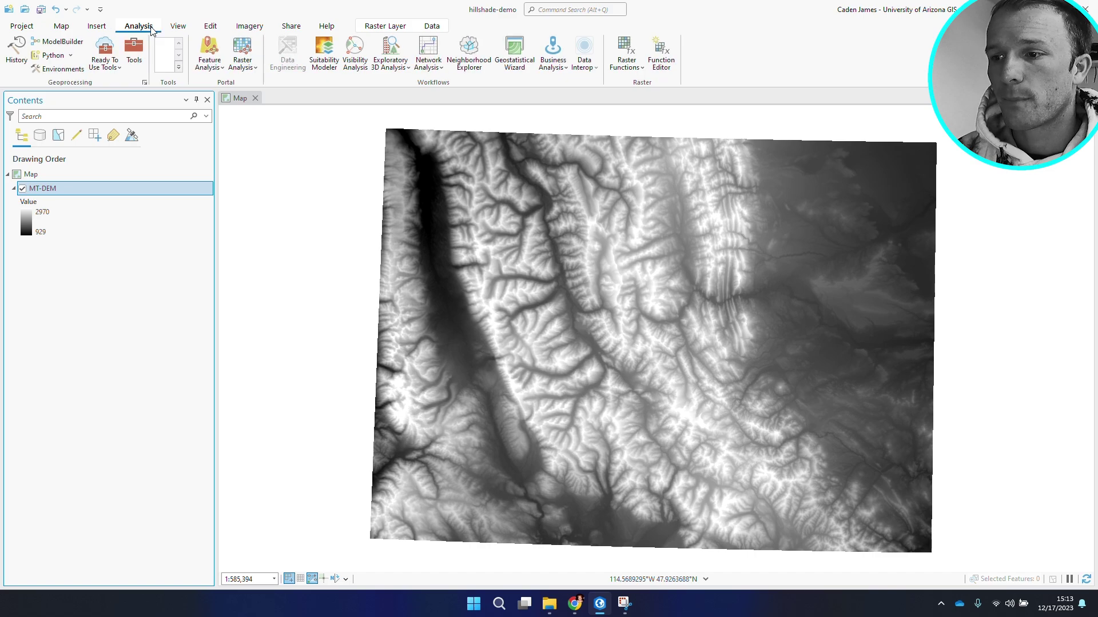
click(627, 47)
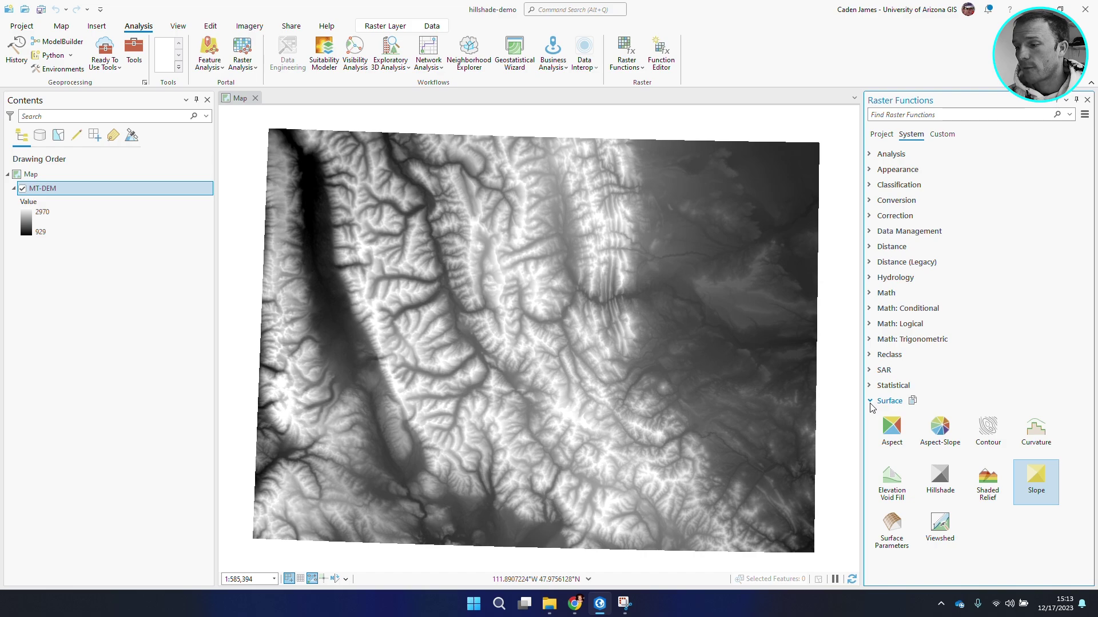
click(943, 481)
click(1066, 168)
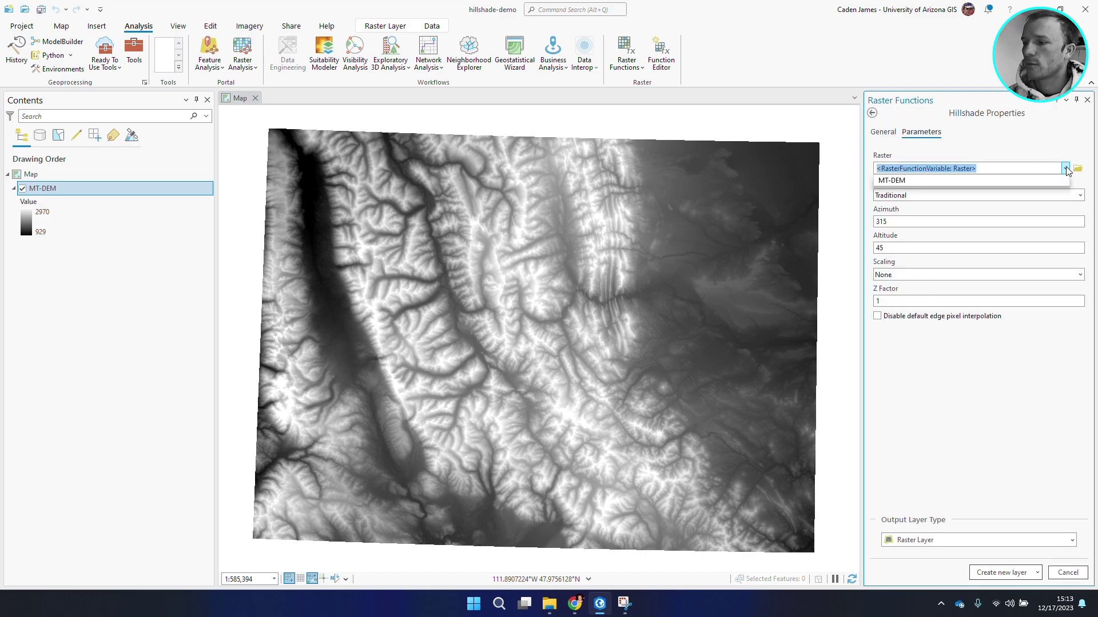
click(901, 180)
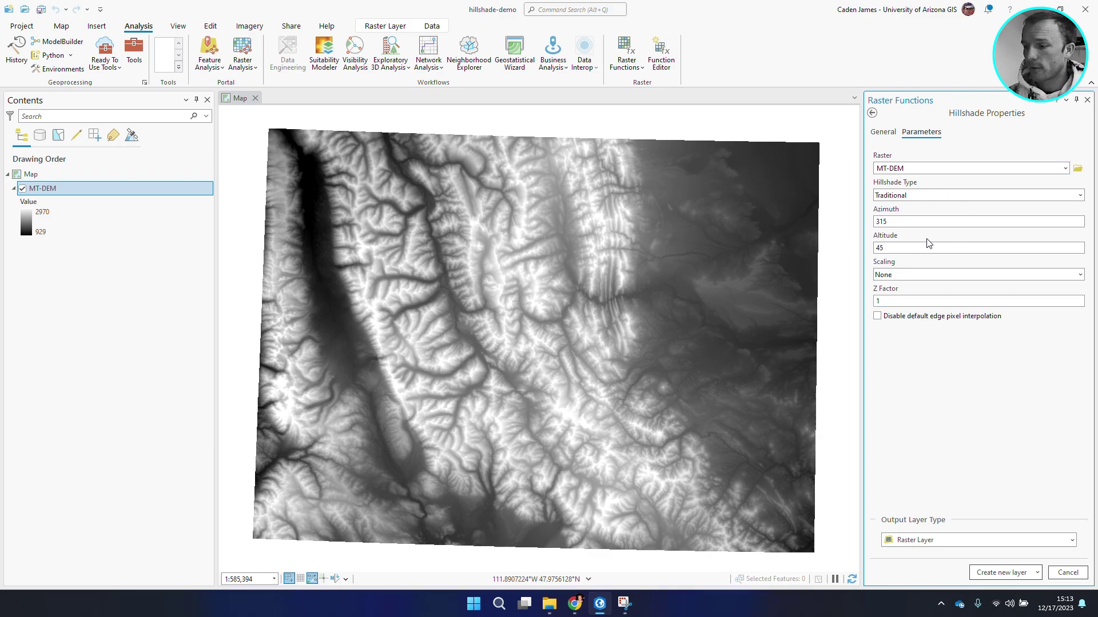
click(997, 571)
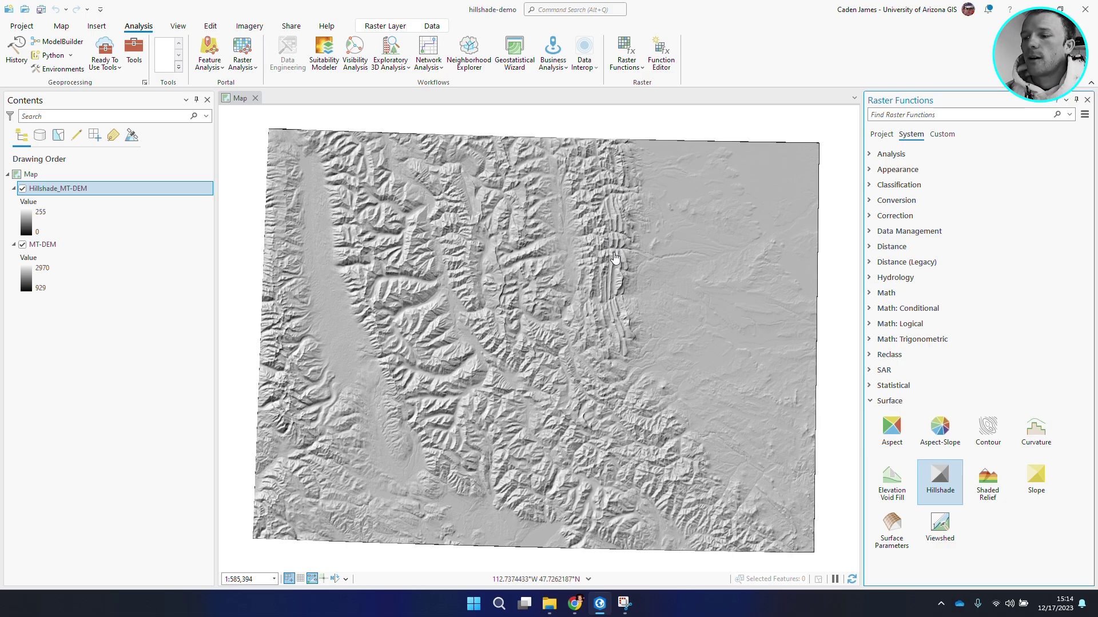
Close the raster functions and examine the hillshade's terrain, from the steep ridges up close to the whole mosaic extent
scroll(618, 251, up, 3)
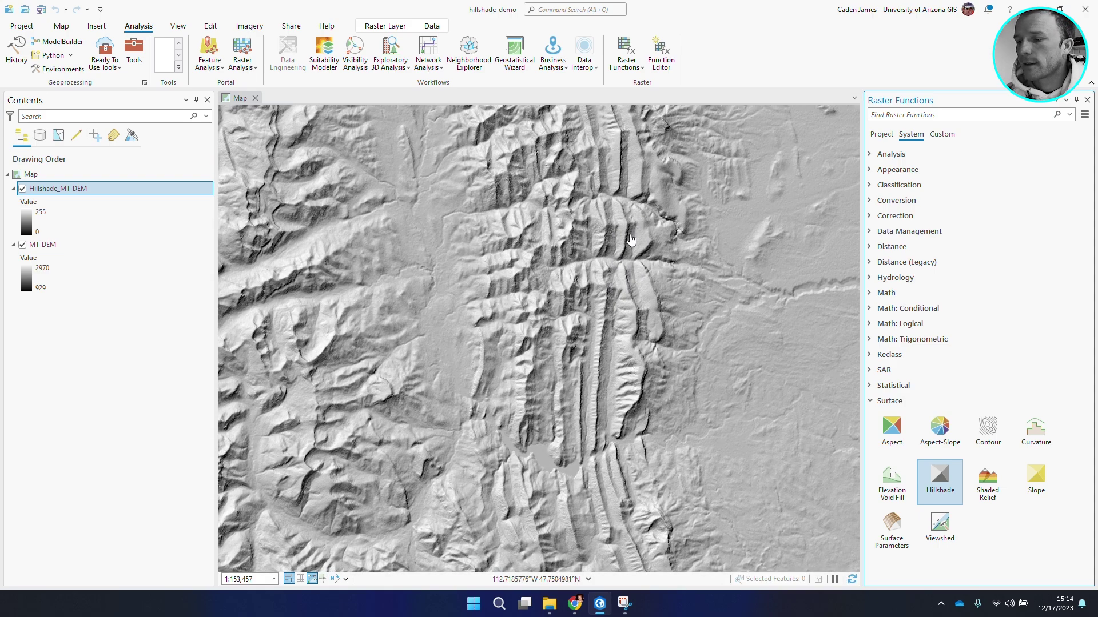
click(603, 239)
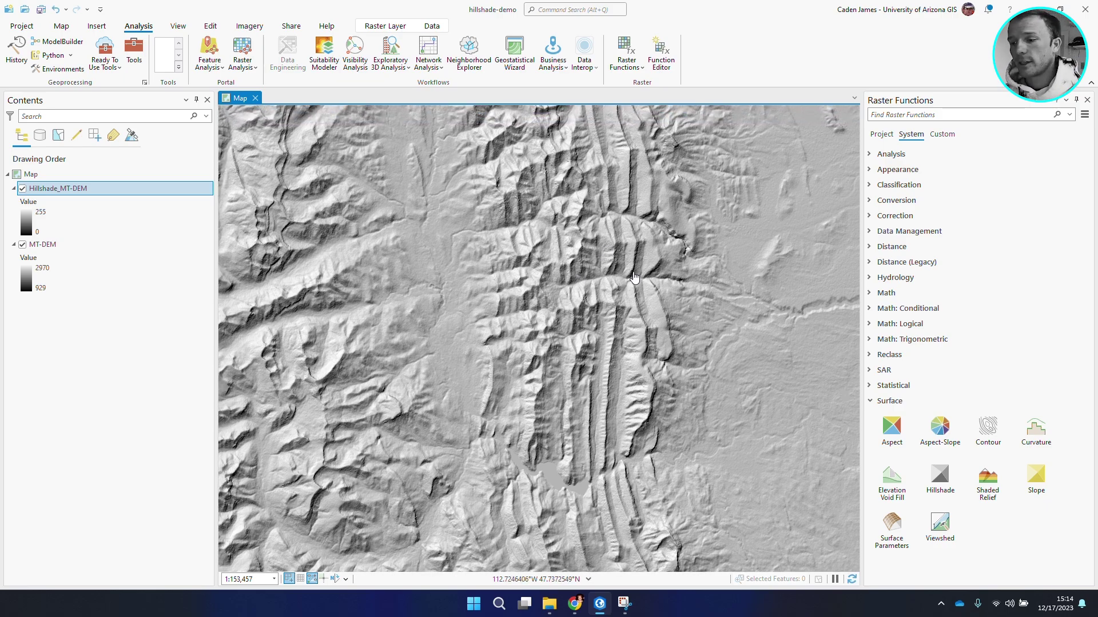
scroll(634, 277, up, 3)
scroll(606, 297, up, 2)
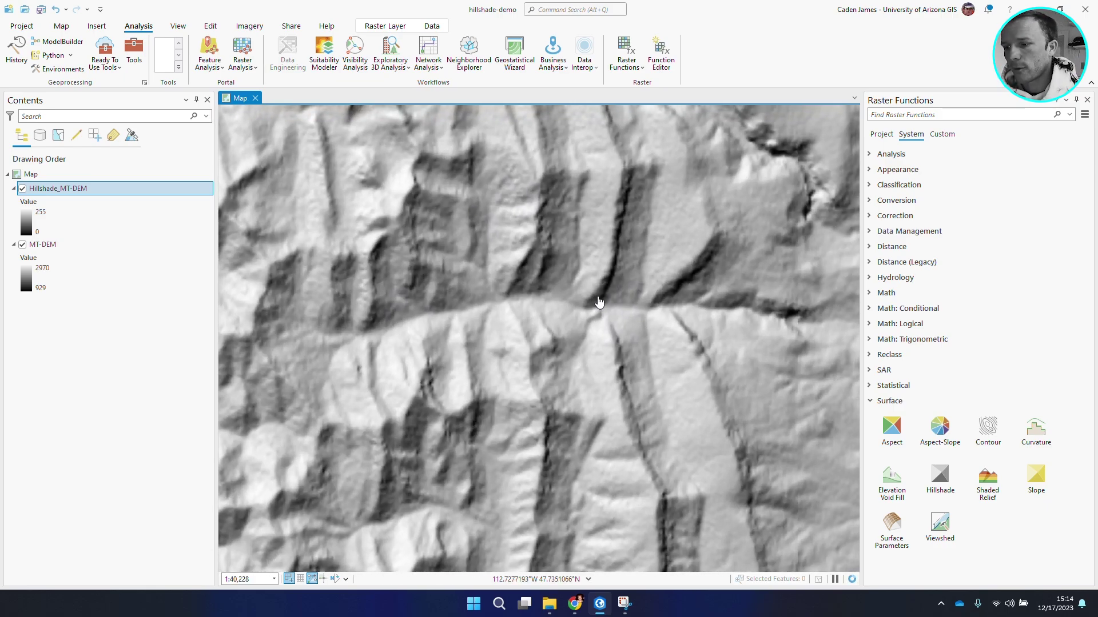
click(1087, 100)
drag(659, 232, 702, 247)
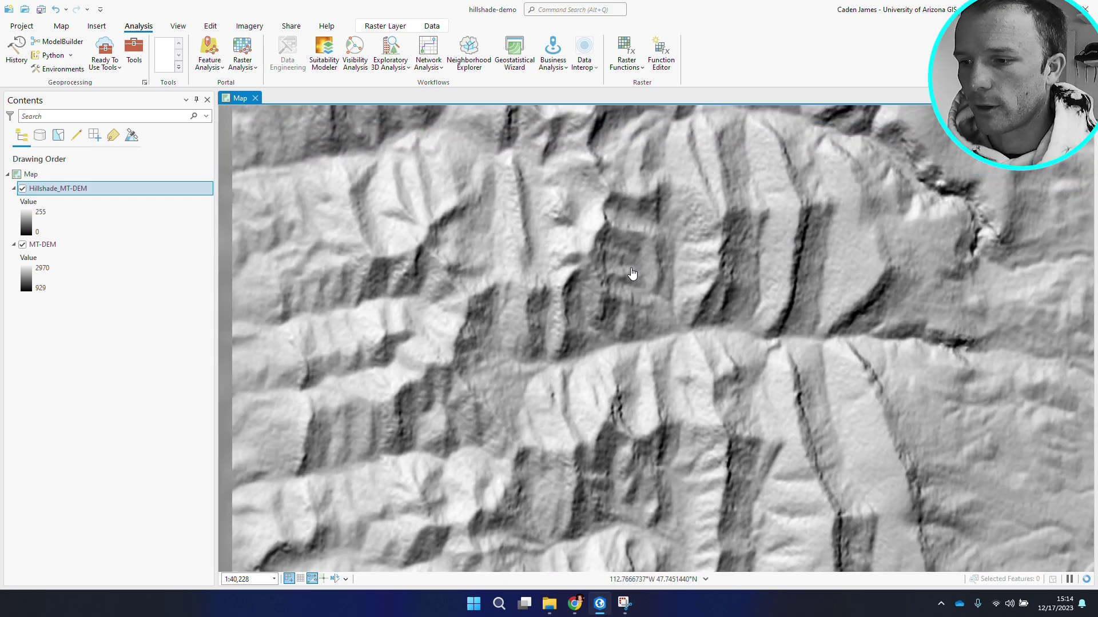
scroll(543, 264, down, 3)
drag(543, 264, 703, 240)
scroll(544, 257, down, 2)
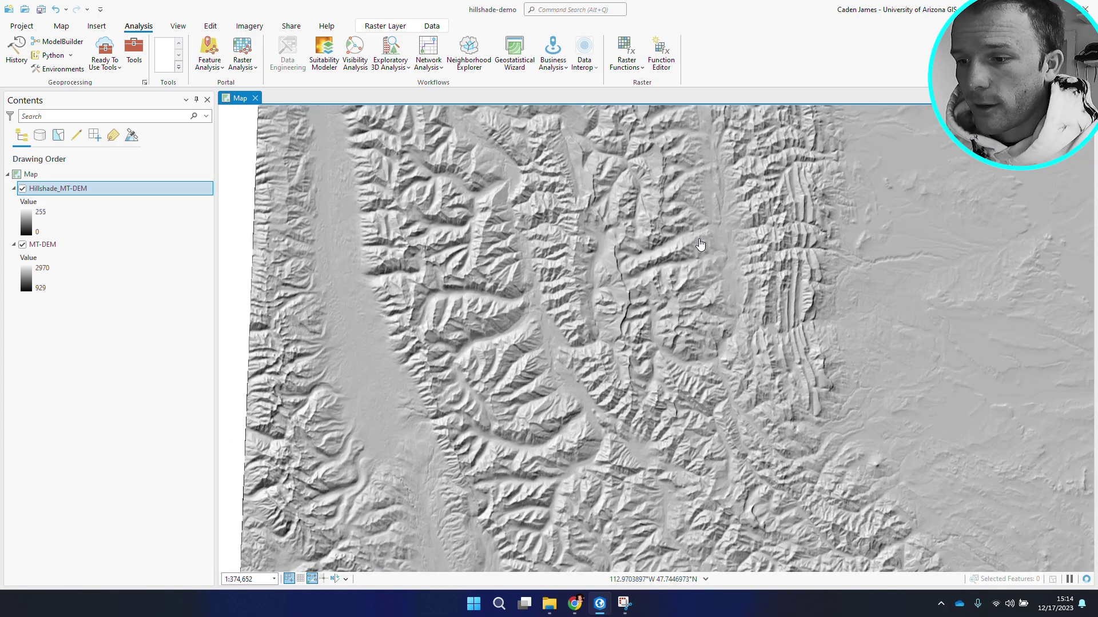
scroll(700, 245, down, 2)
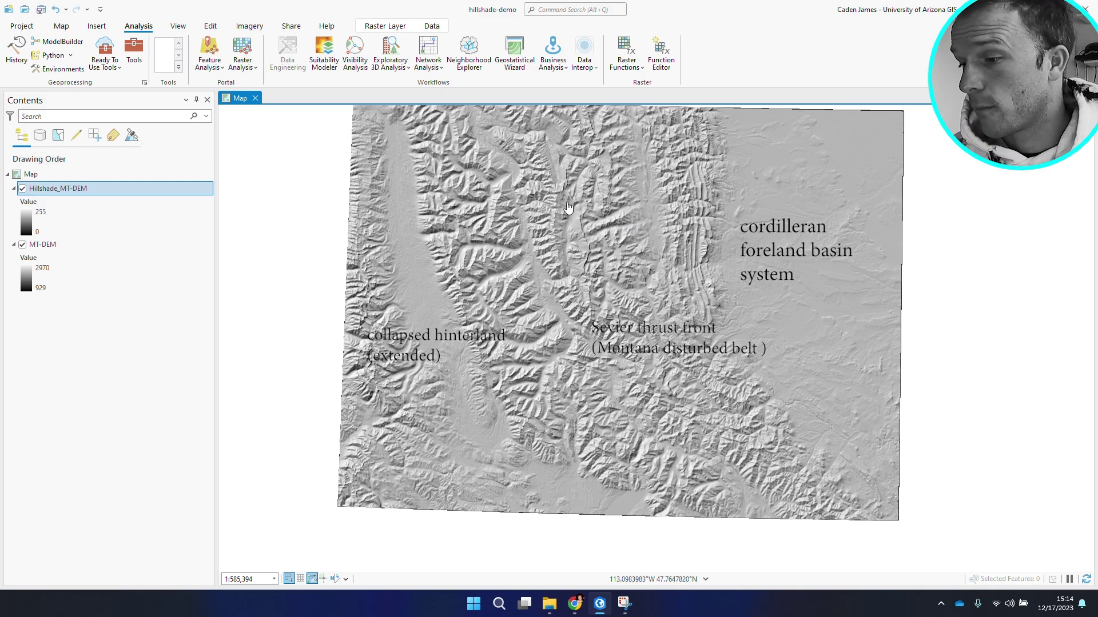
drag(798, 220, 774, 236)
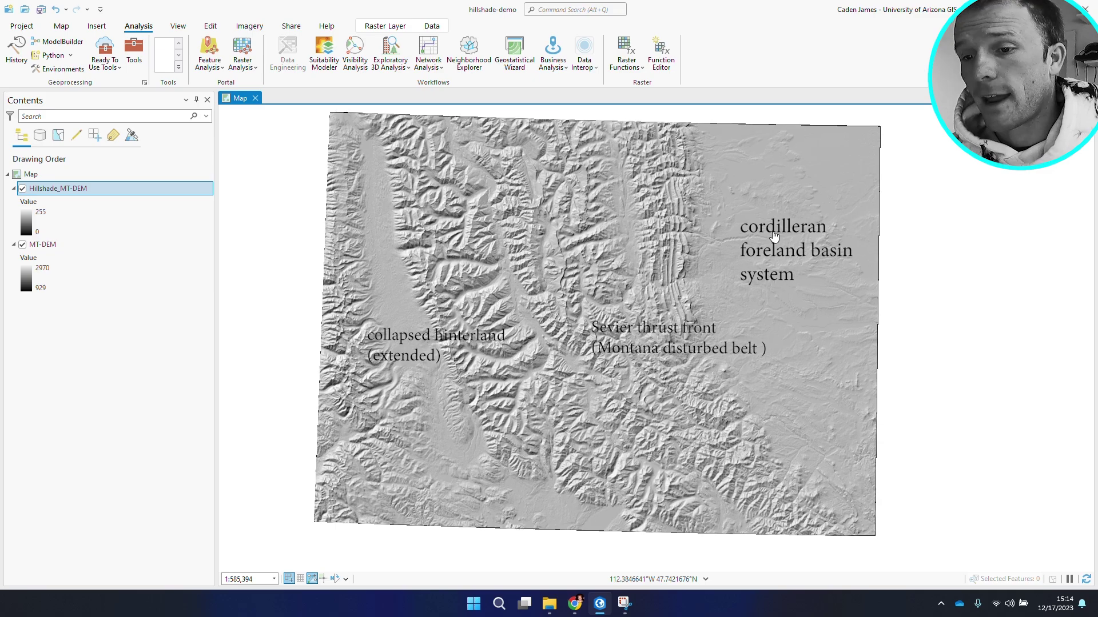
drag(691, 221, 705, 229)
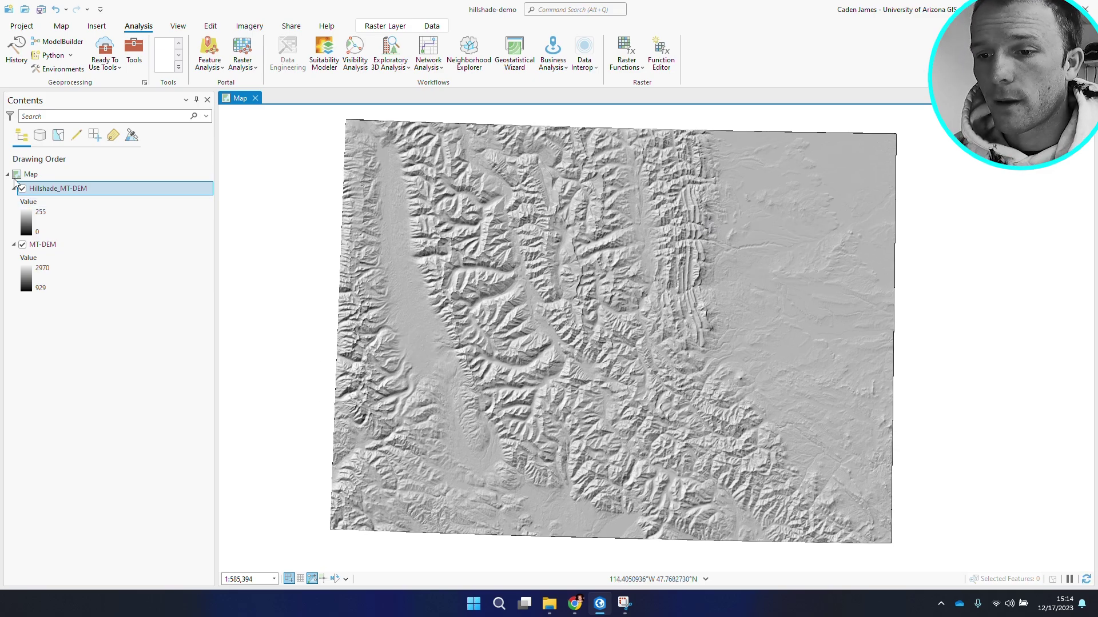
Rename the Hillshade_MT-DEM layer as Hillshade
click(46, 189)
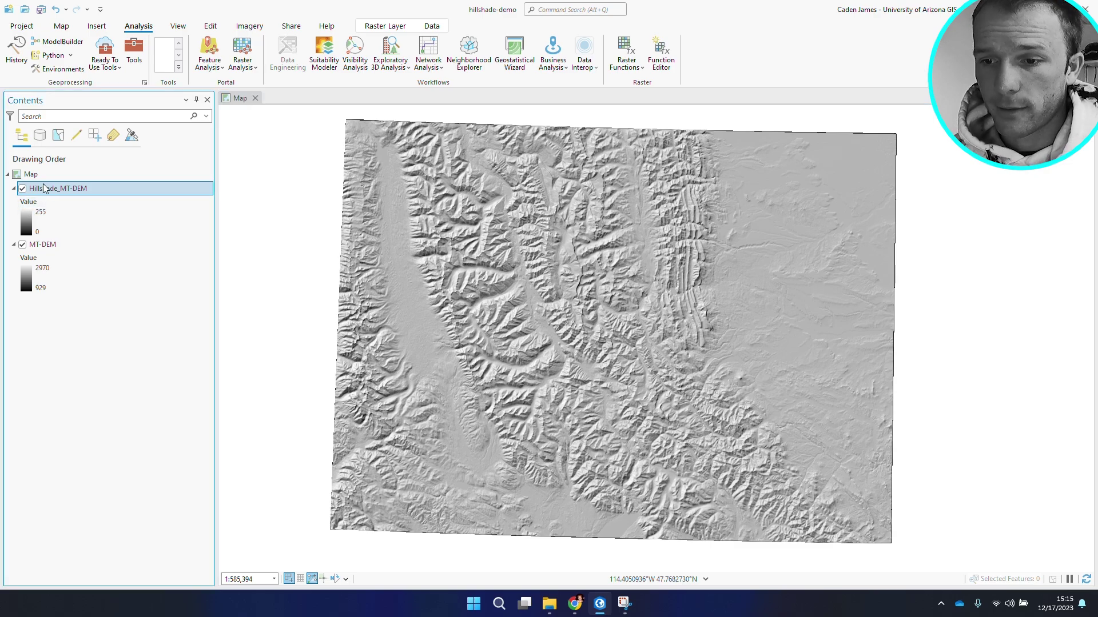
click(56, 191)
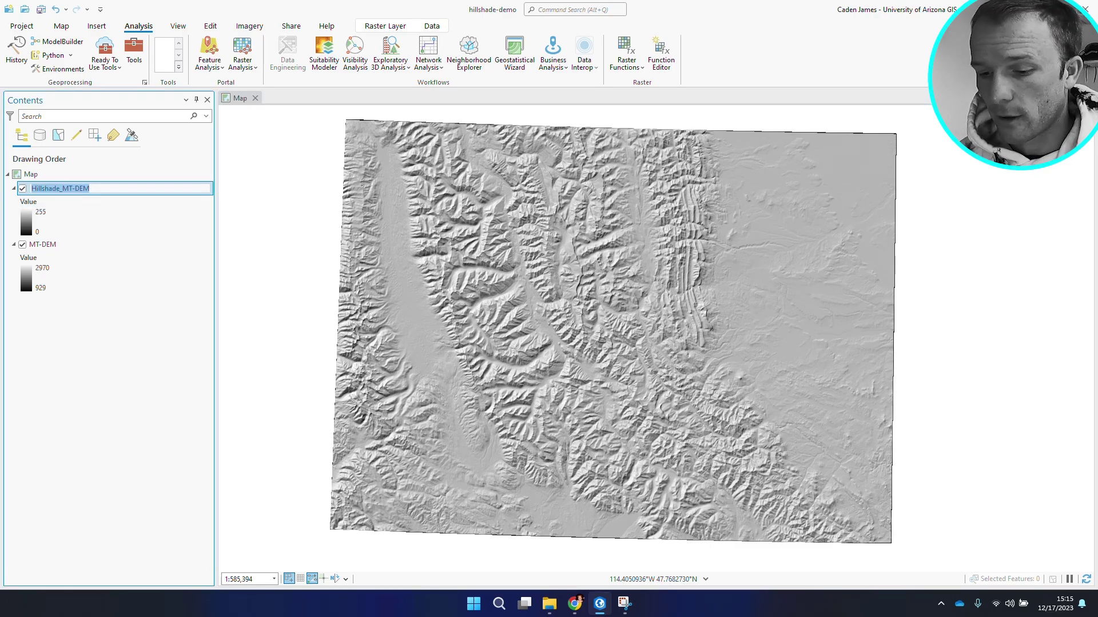
text(Hil)
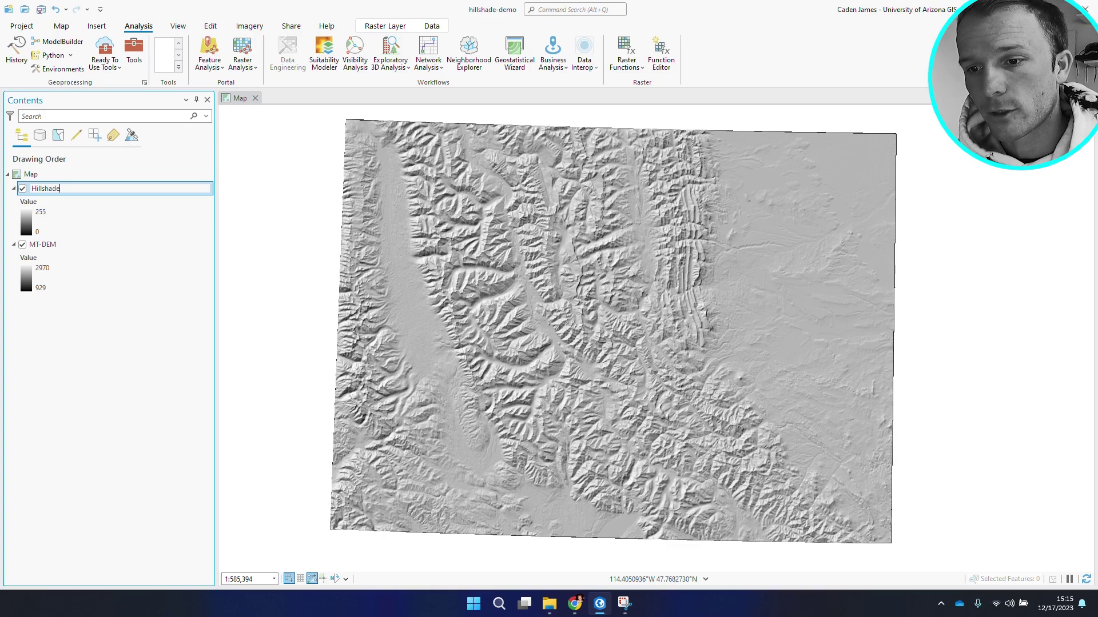
key(Return)
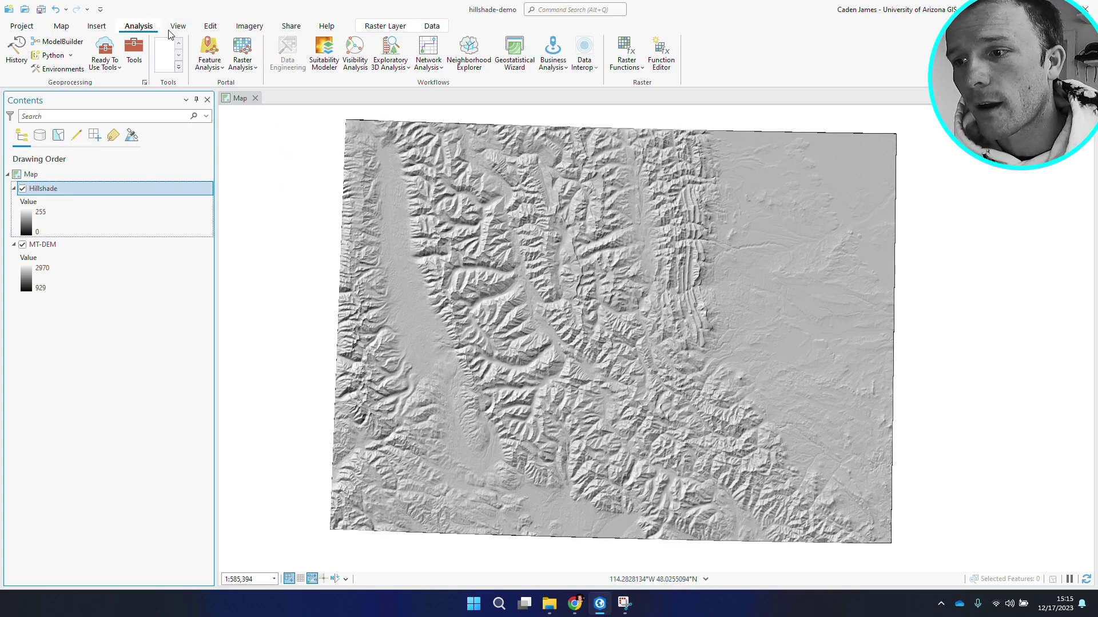
Try several transparency levels on the Hillshade layer over MT-DEM and set its transparency to 60%
click(385, 26)
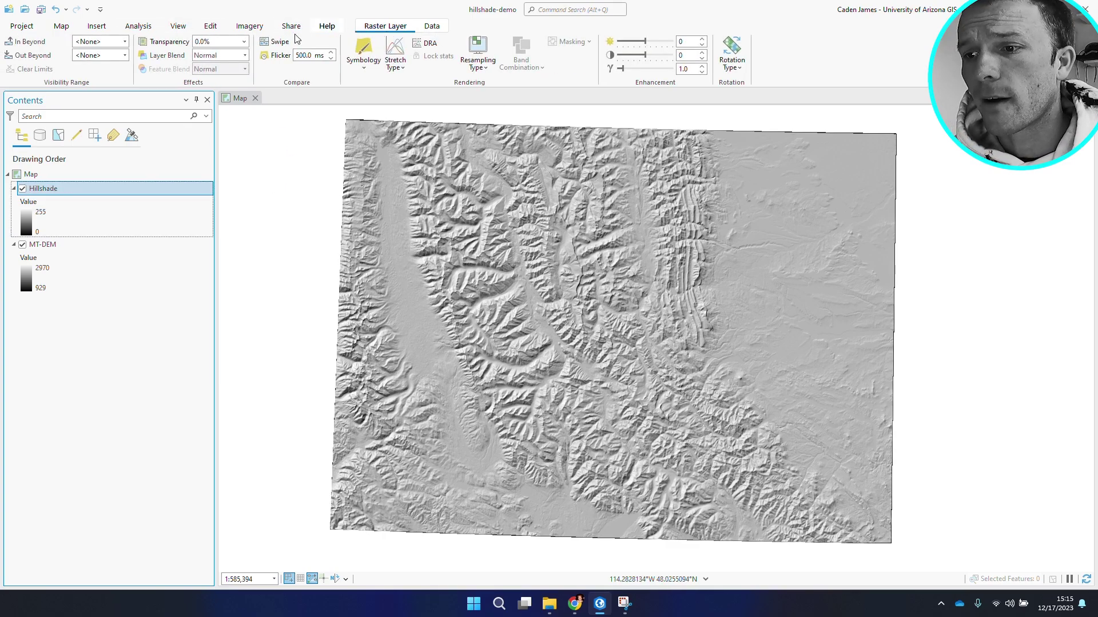
click(244, 41)
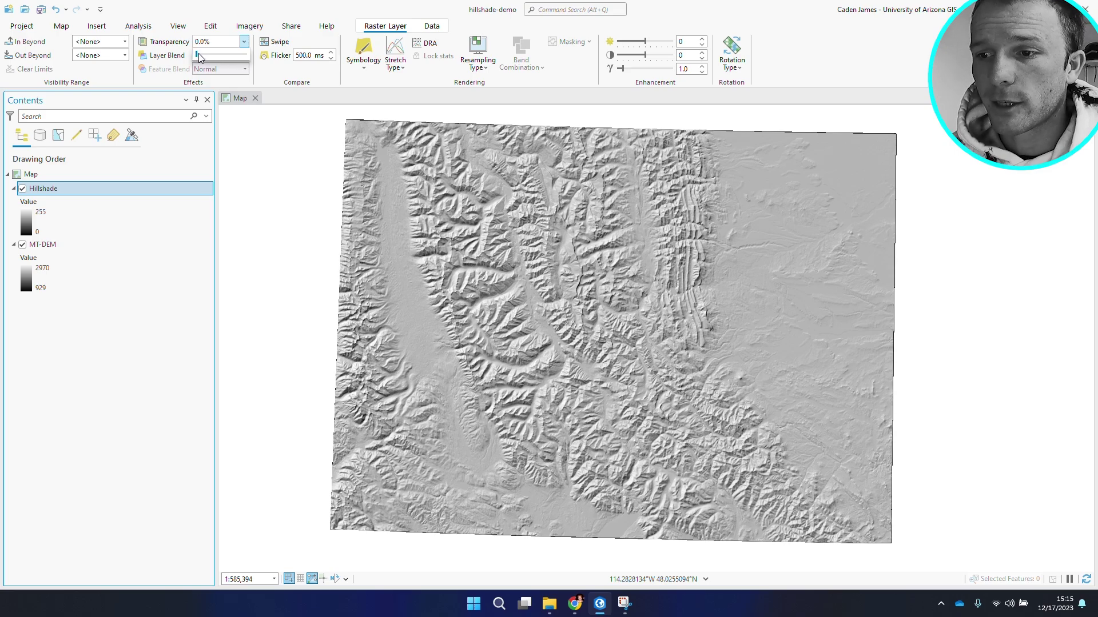
mouse_move(198, 54)
mouse_down()
mouse_move(234, 51)
mouse_move(218, 56)
mouse_up()
scroll(670, 222, up, 2)
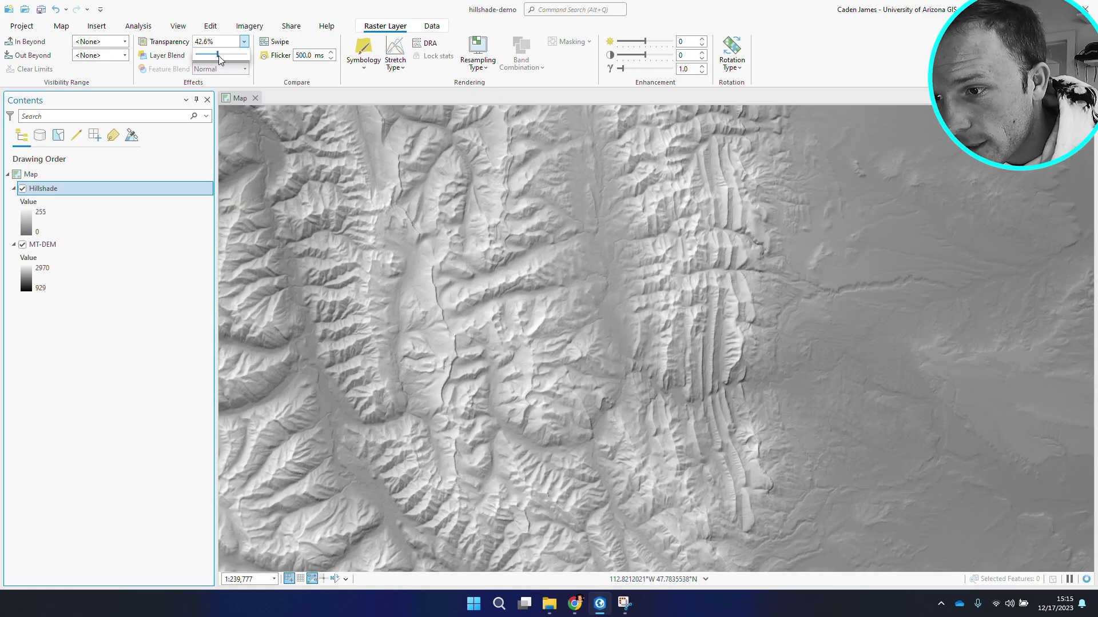
drag(218, 55, 253, 53)
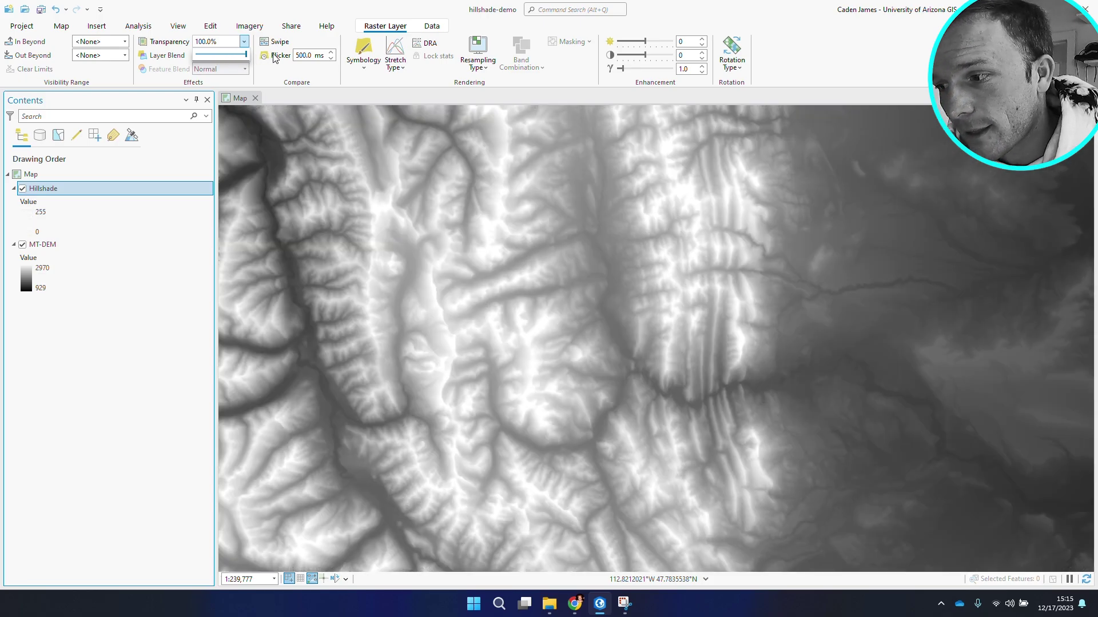
drag(246, 55, 229, 56)
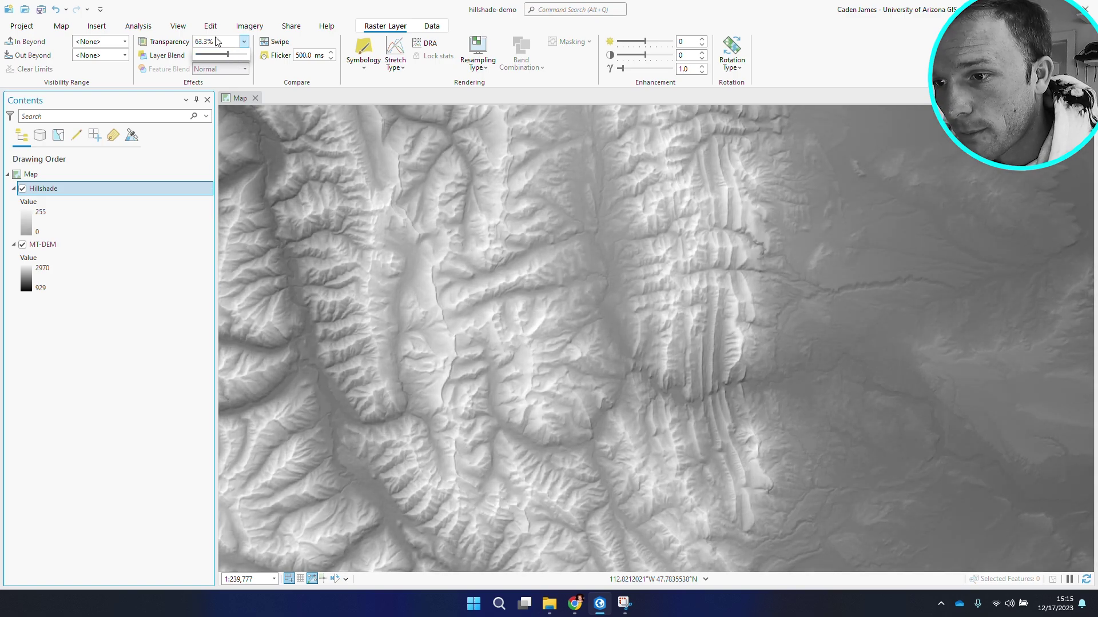
double_click(220, 42)
text(60)
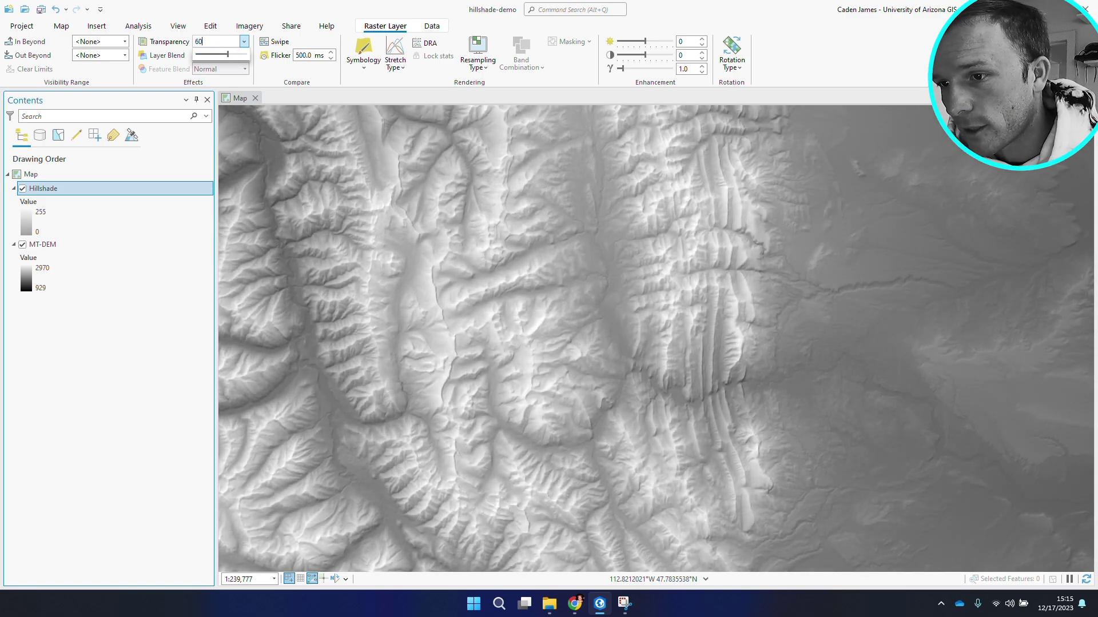
key(Return)
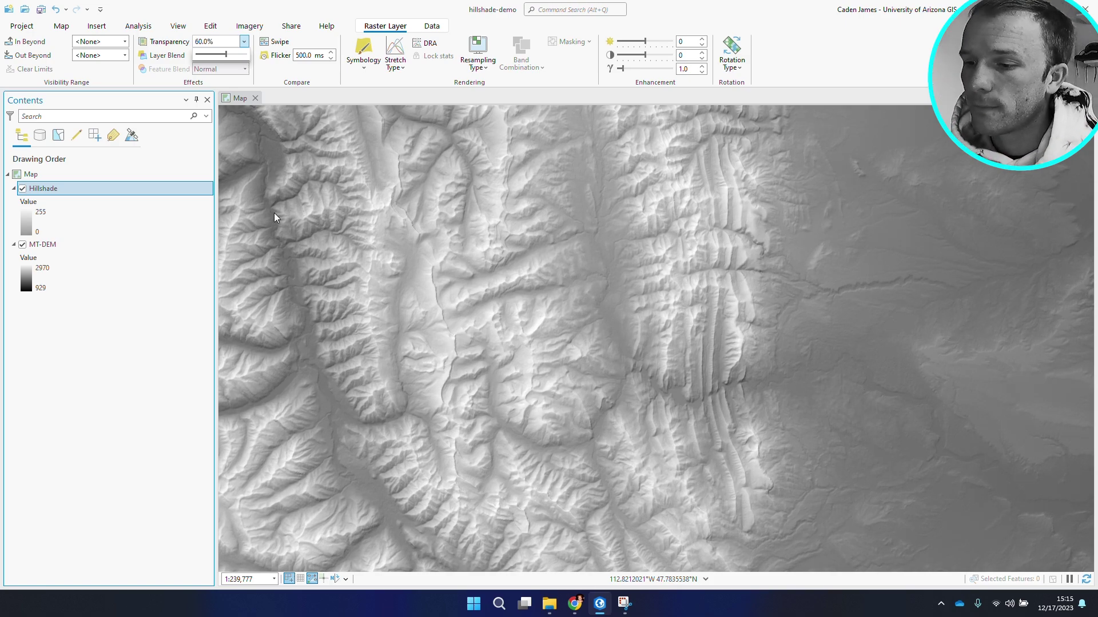
scroll(308, 279, down, 3)
drag(419, 284, 602, 245)
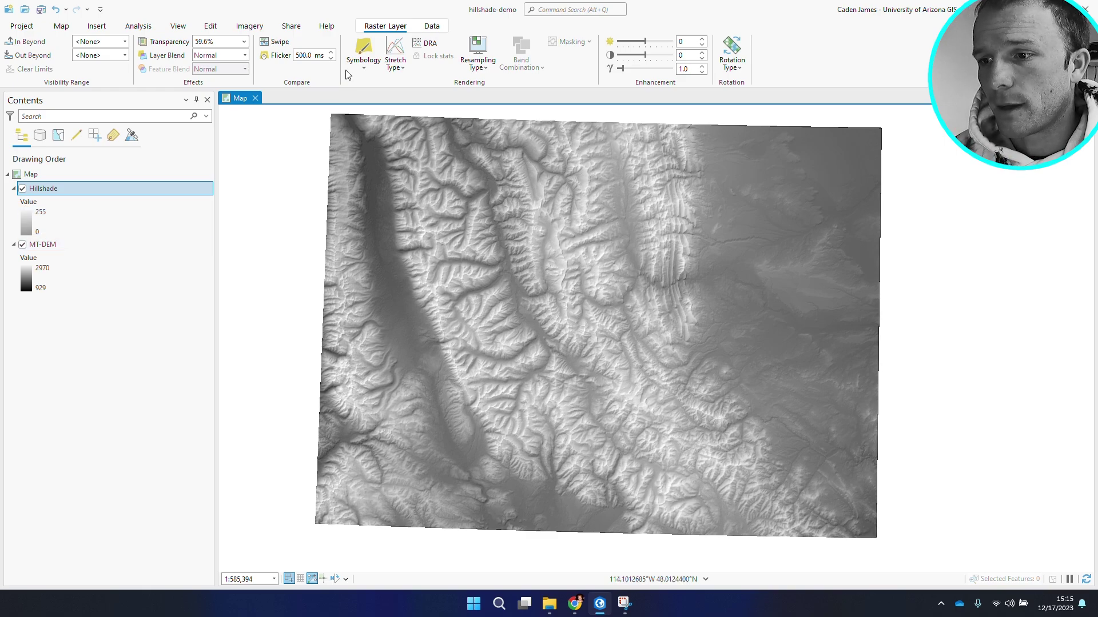
Create a new slope layer from MT-DEM with the Slope raster function, using Degree scaling and Z factor 1, and close the raster functions
click(52, 245)
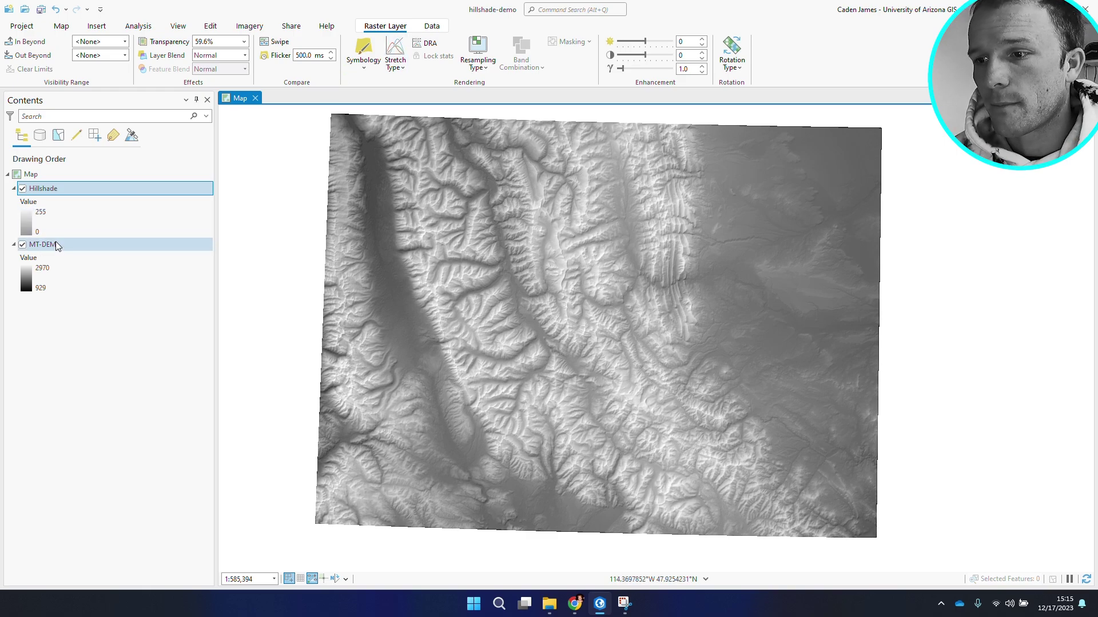
click(138, 26)
click(629, 53)
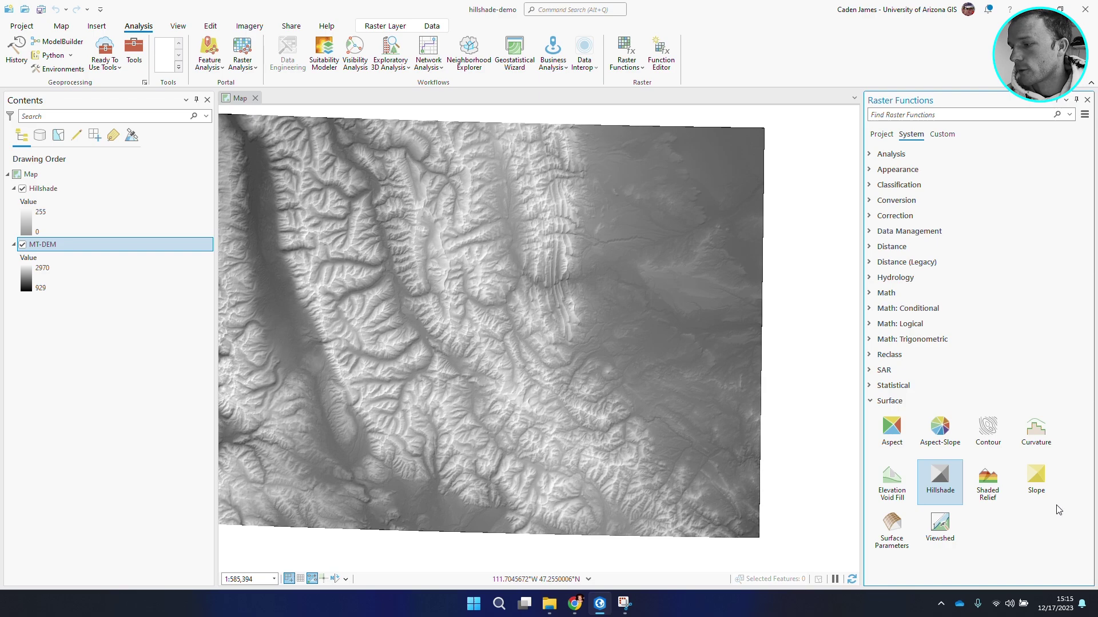
click(1036, 478)
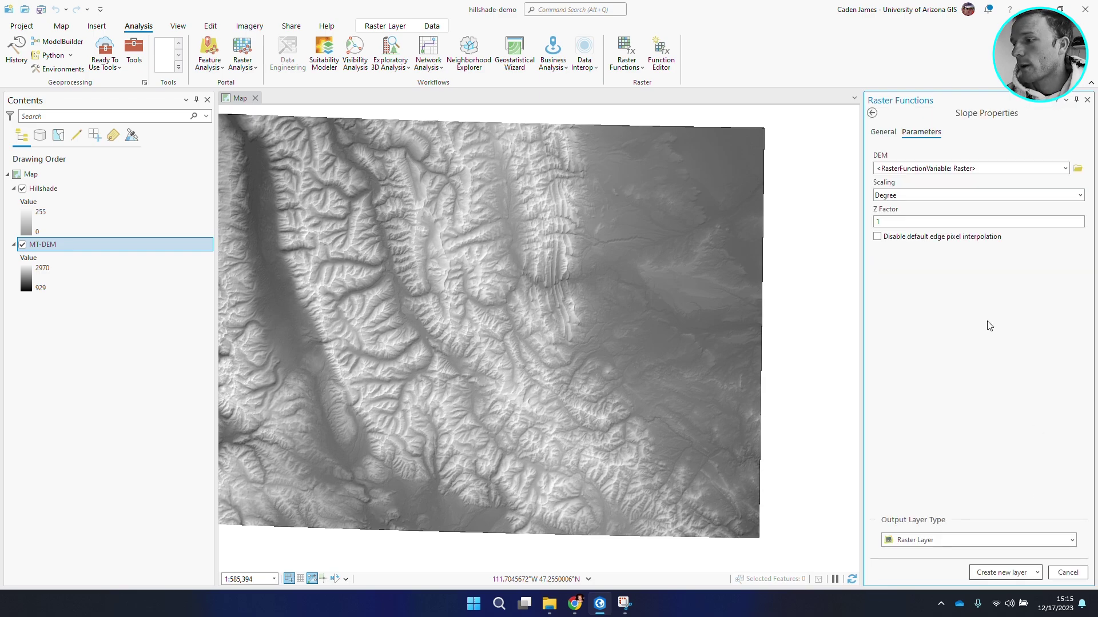
click(1066, 170)
click(902, 193)
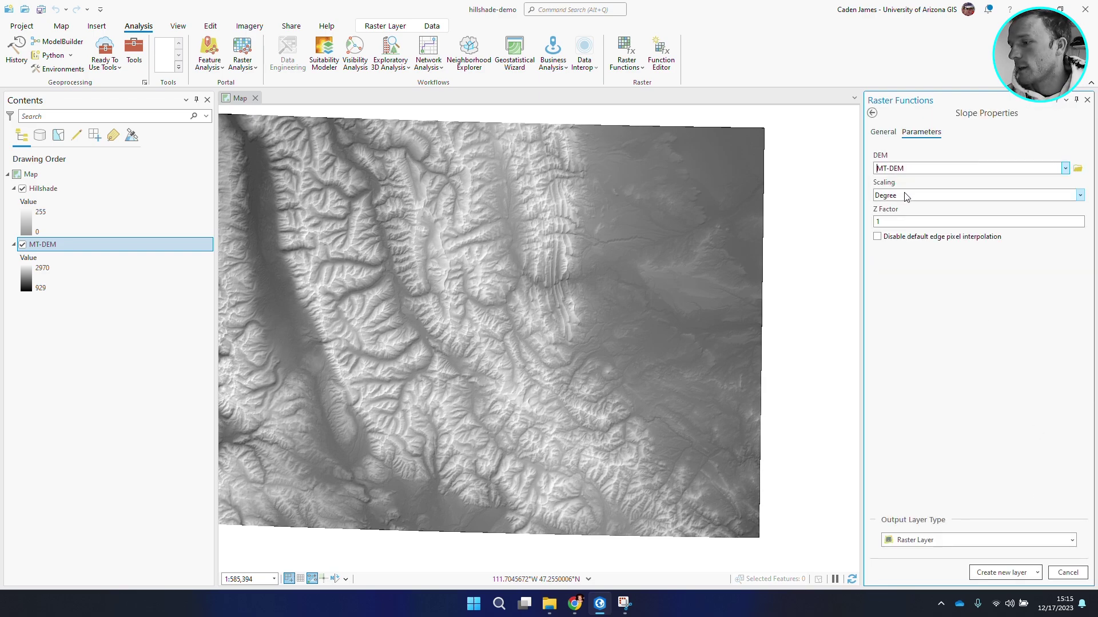
click(1002, 573)
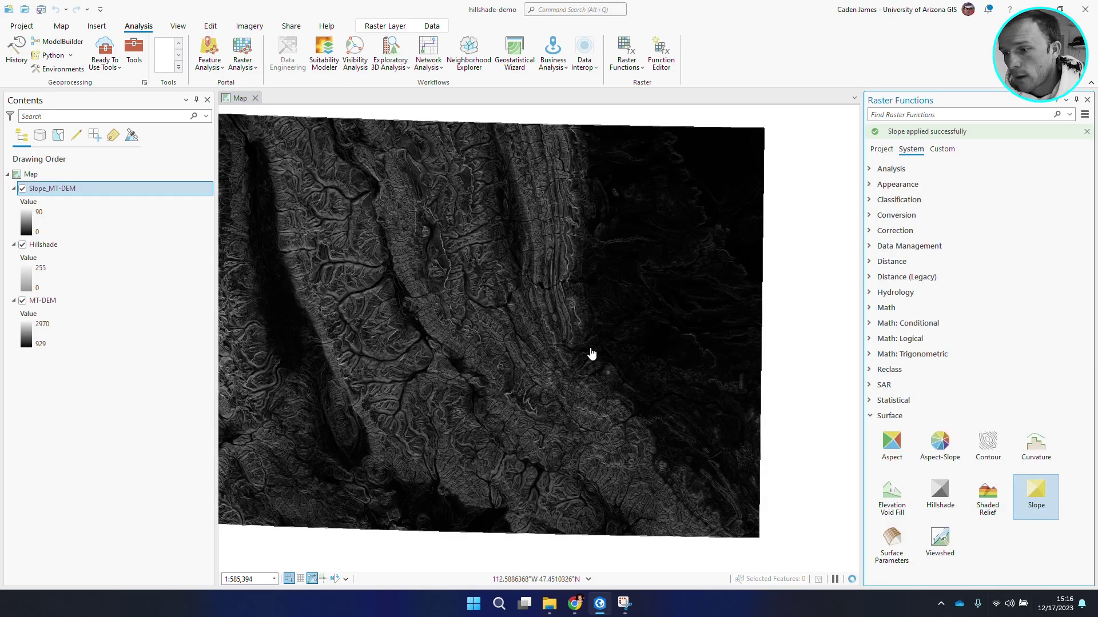
drag(526, 351, 605, 353)
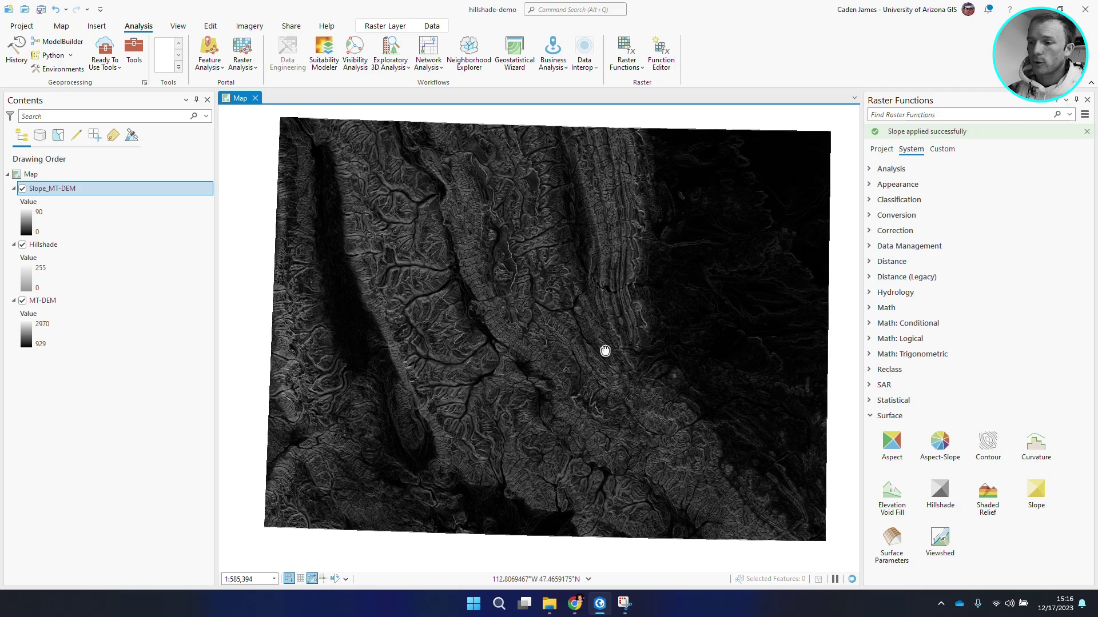
click(1087, 100)
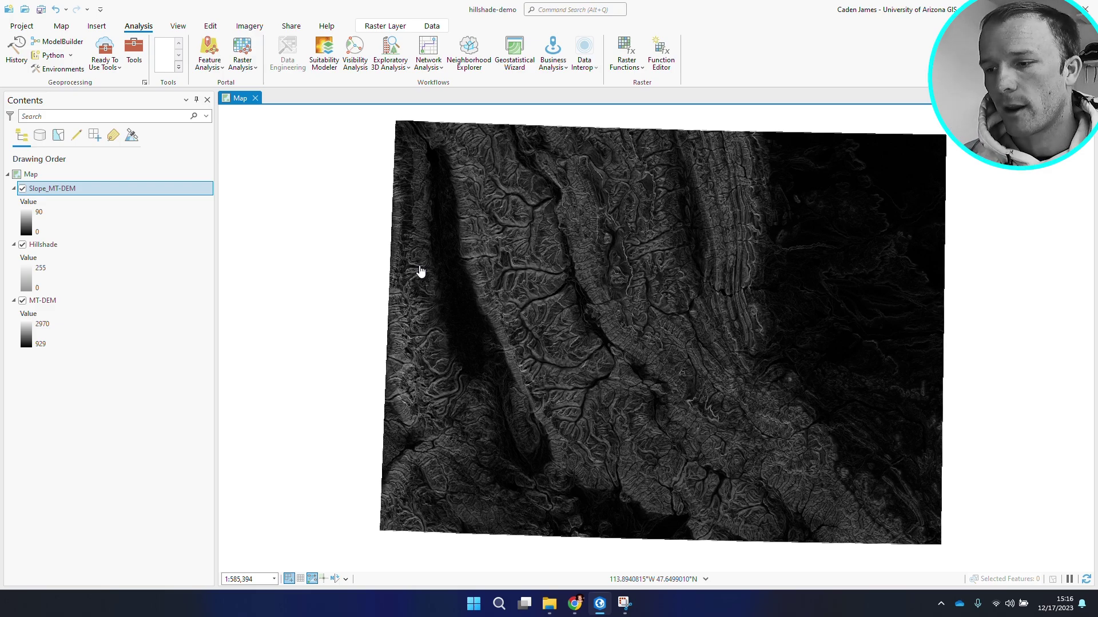
Invert the black-to-white color scheme of the Slope_MT-DEM layer and close its symbology settings
click(25, 221)
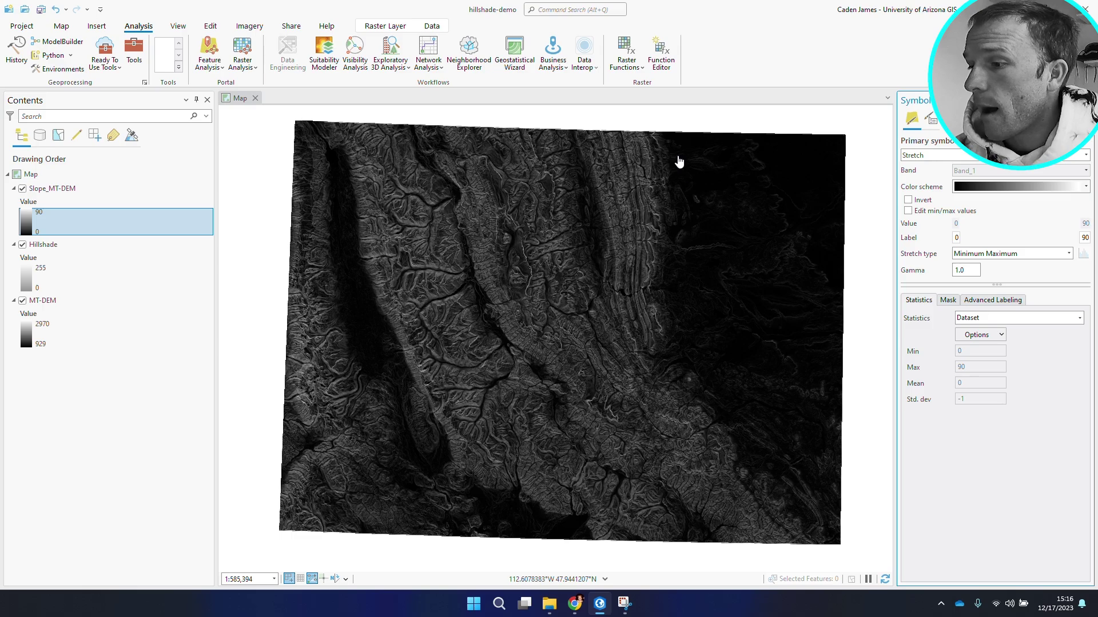
click(908, 200)
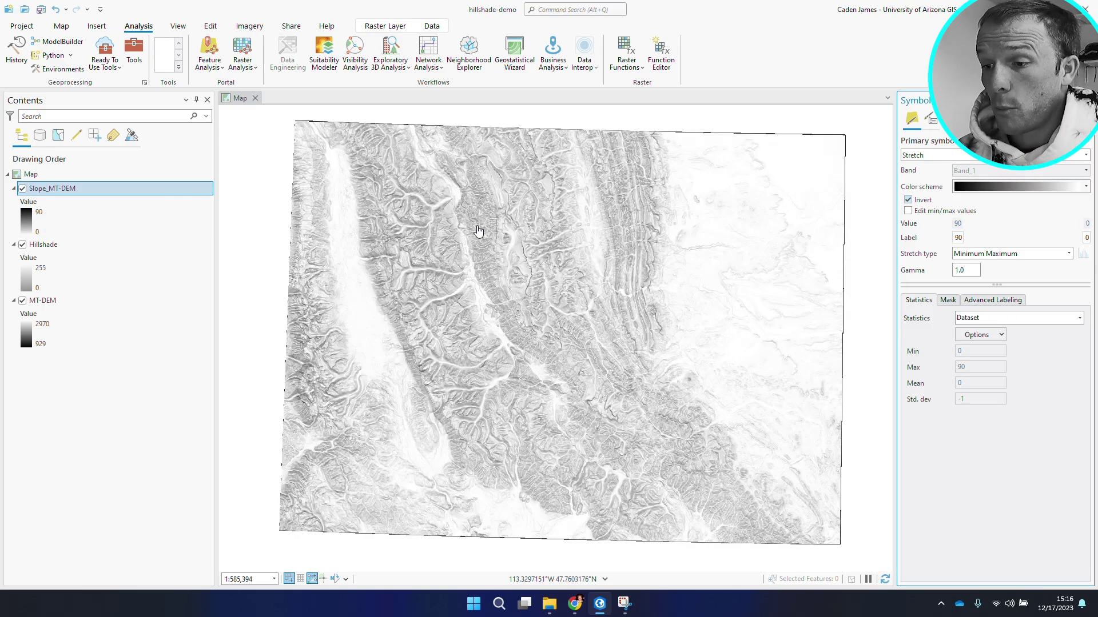
scroll(479, 231, up, 2)
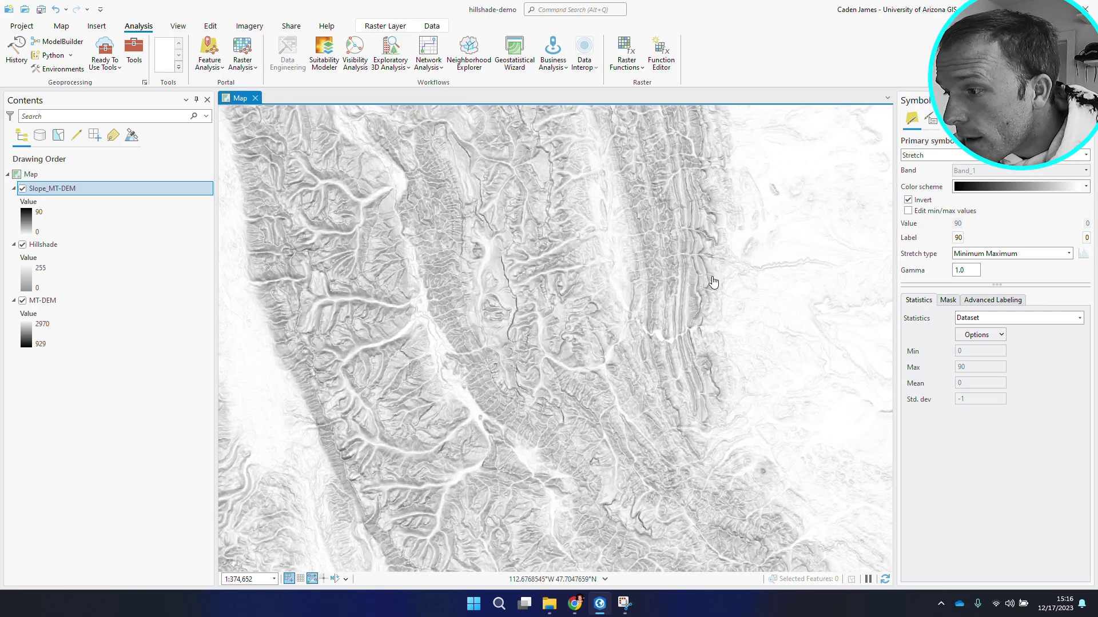
click(1088, 100)
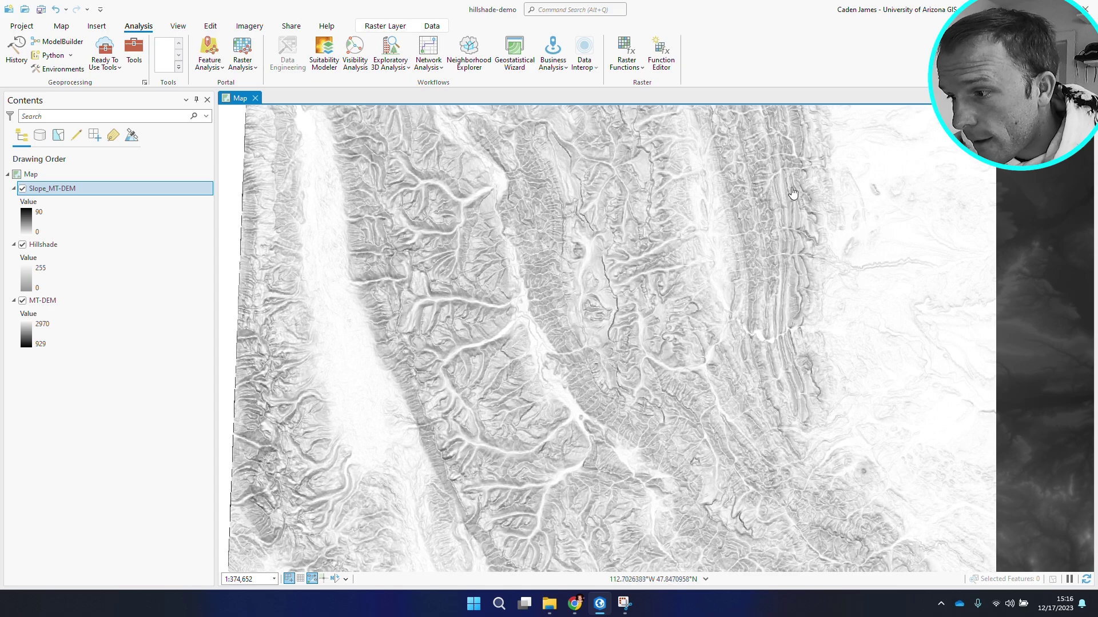
scroll(846, 235, up, 3)
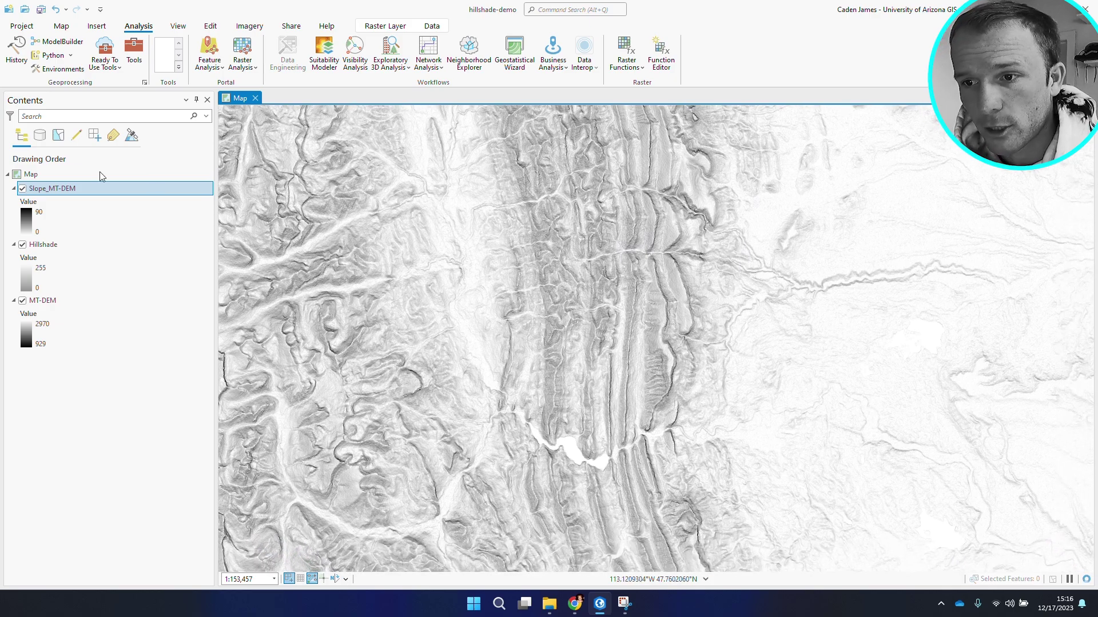
Set the Slope_MT-DEM layer's transparency to 85%
click(384, 25)
click(245, 43)
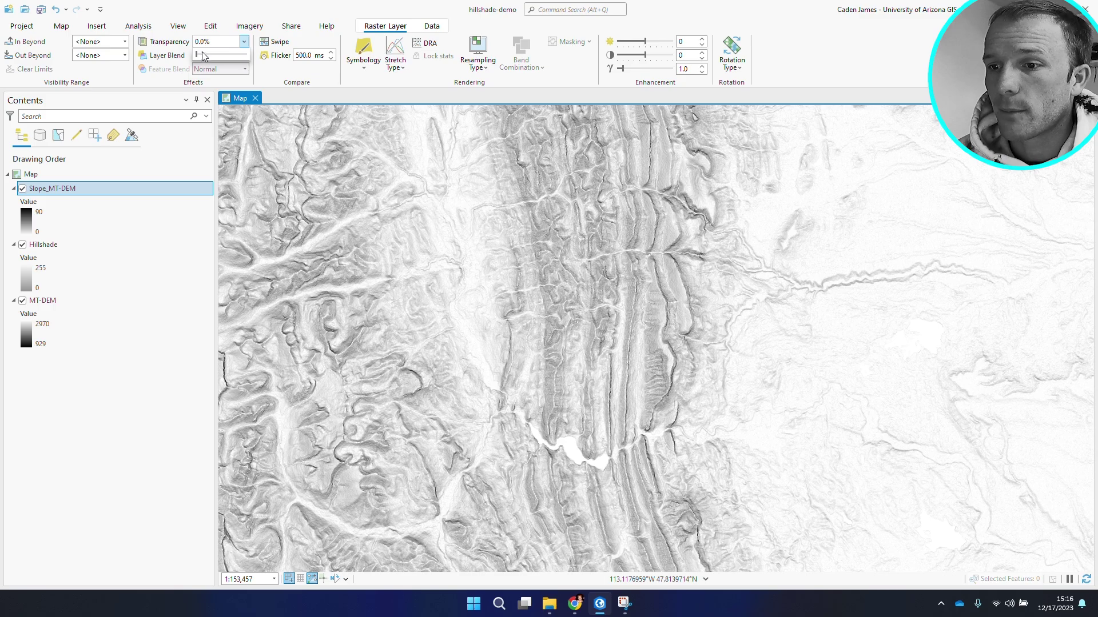
drag(198, 54, 237, 53)
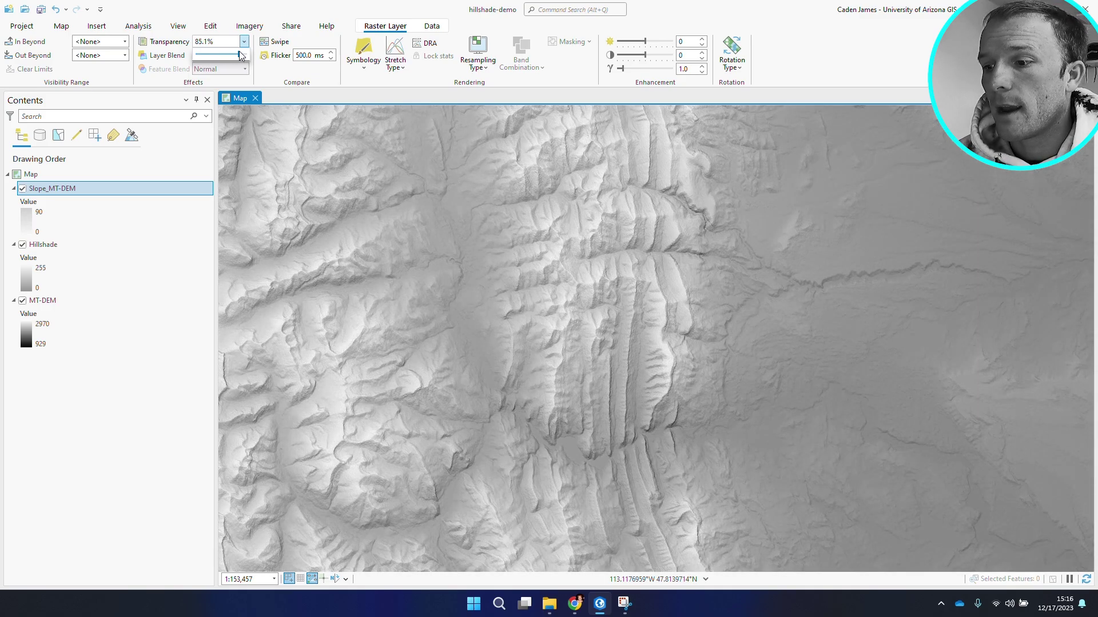
drag(239, 50, 239, 50)
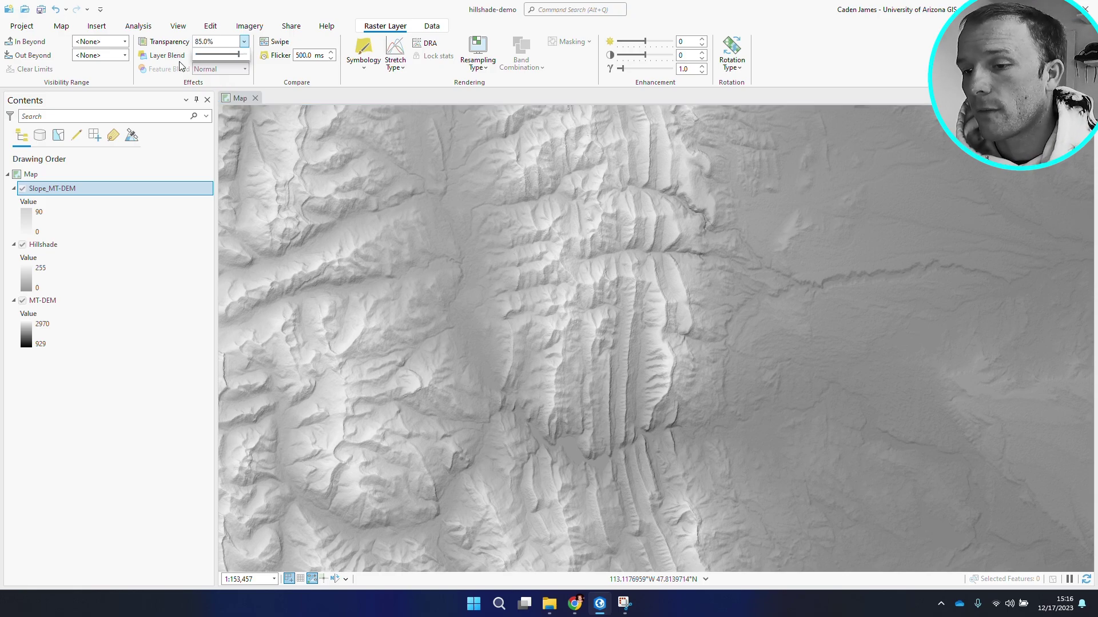
scroll(399, 306, down, 3)
drag(442, 299, 701, 248)
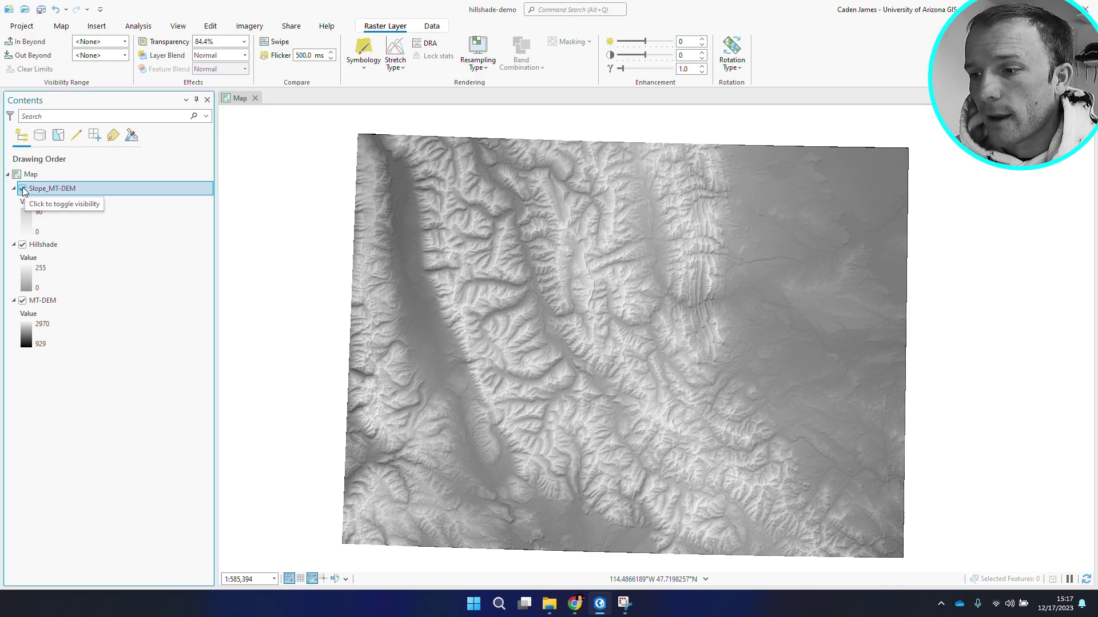
Hide the Slope_MT-DEM and Hillshade layers to compare the relief with the bare DEM, and show both again
click(23, 190)
click(22, 246)
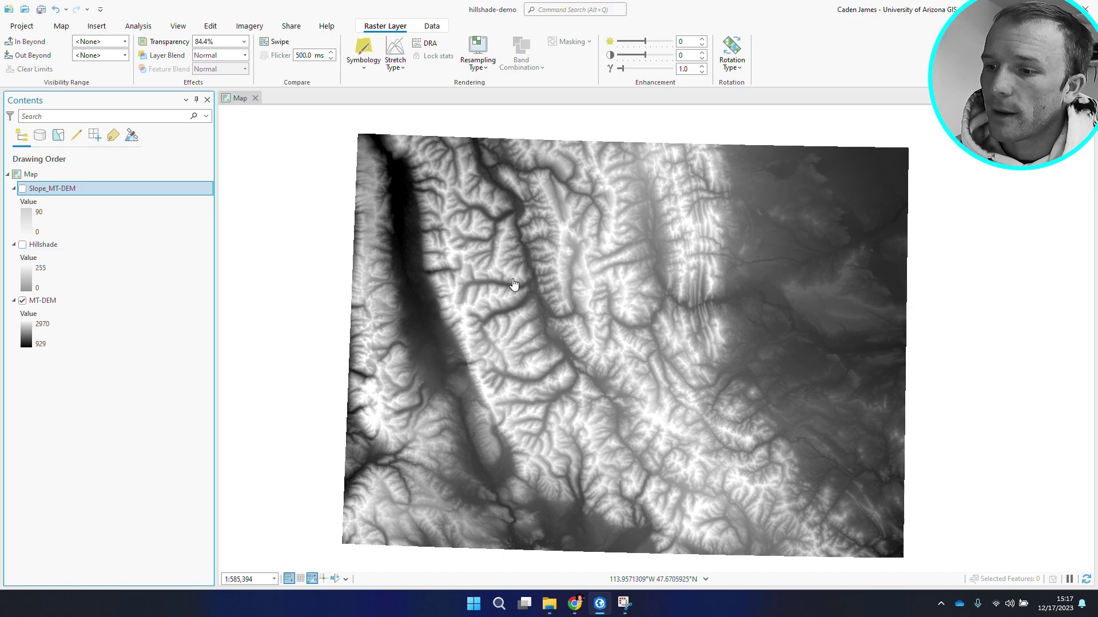
click(23, 245)
click(22, 189)
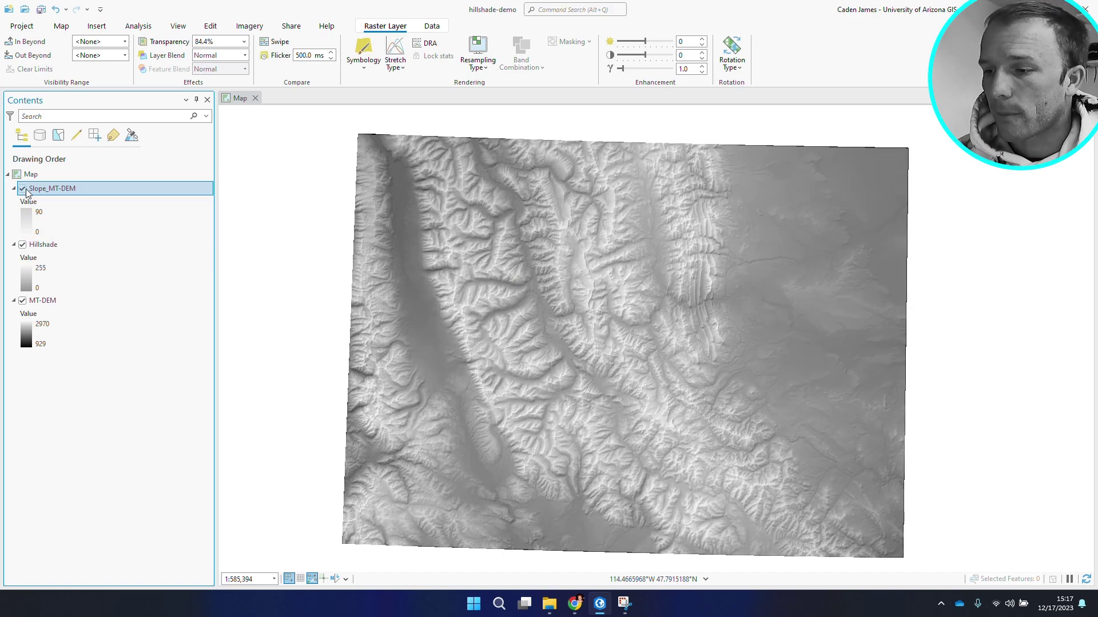
Apply the Elevation #12 color scheme to the MT-DEM layer's stretch symbology
click(26, 334)
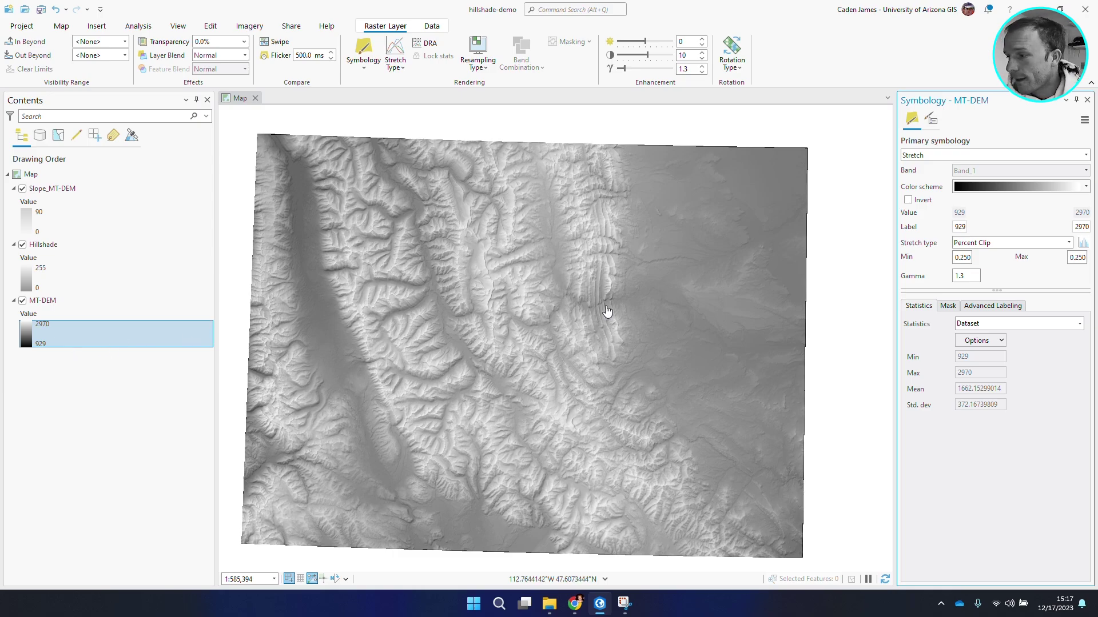
click(1085, 187)
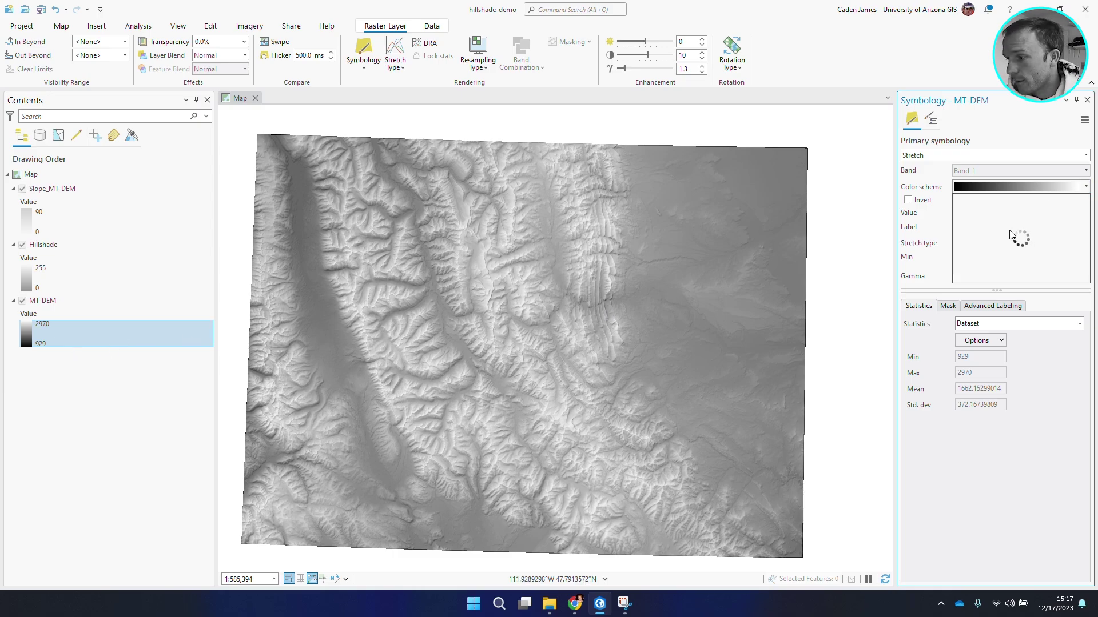
scroll(980, 284, down, 8)
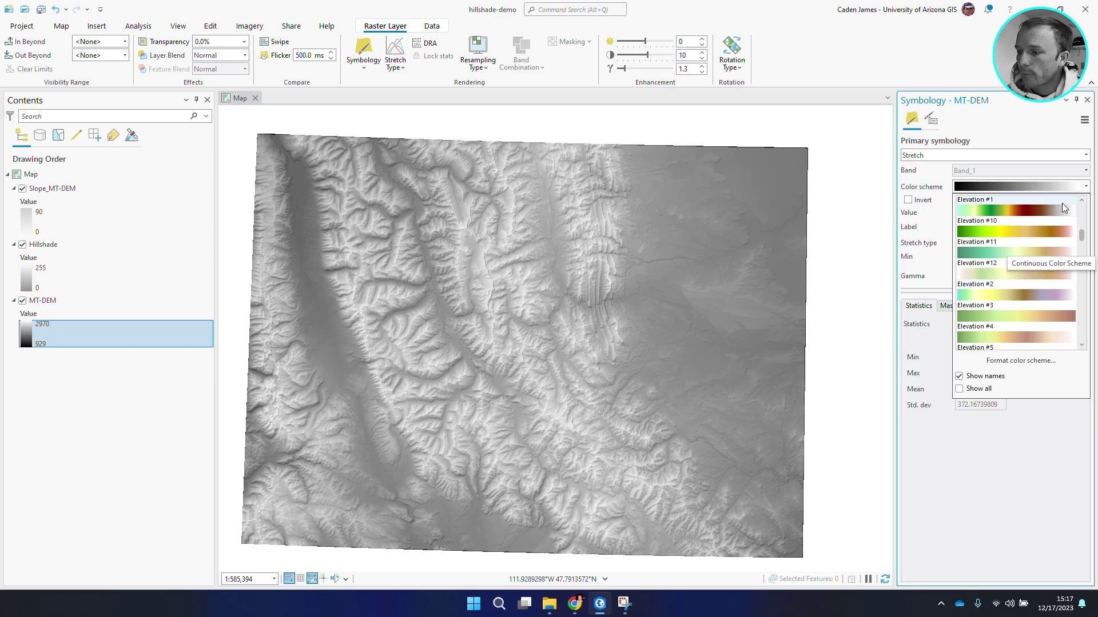
click(991, 275)
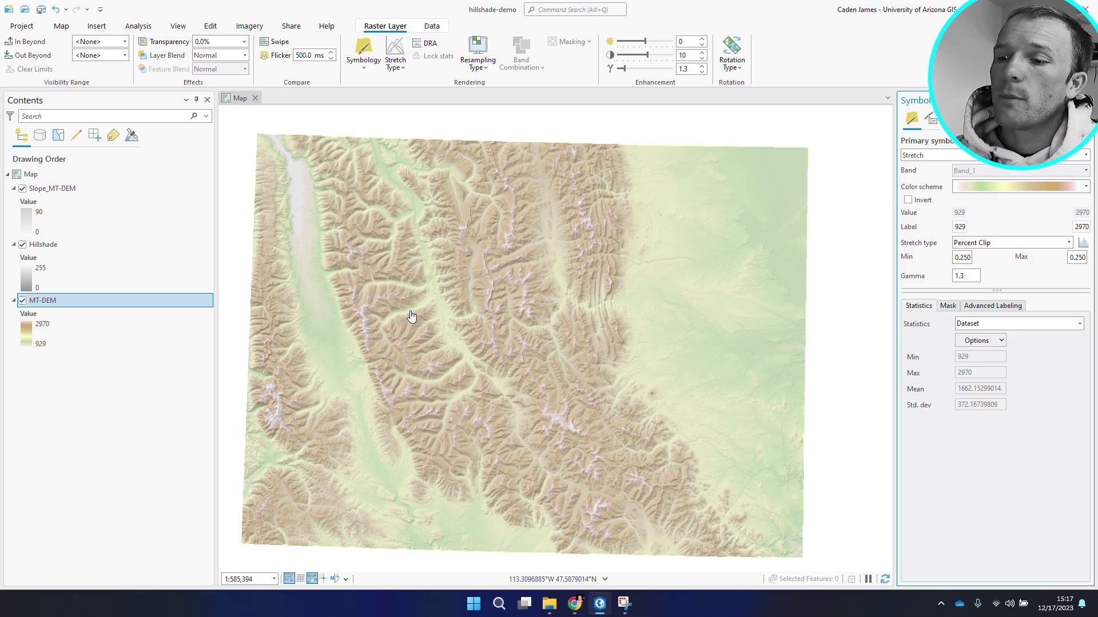
Examine the colored relief across the mountain ridges, valleys and eastern plains, up close and over the wider mosaic
drag(446, 347, 525, 336)
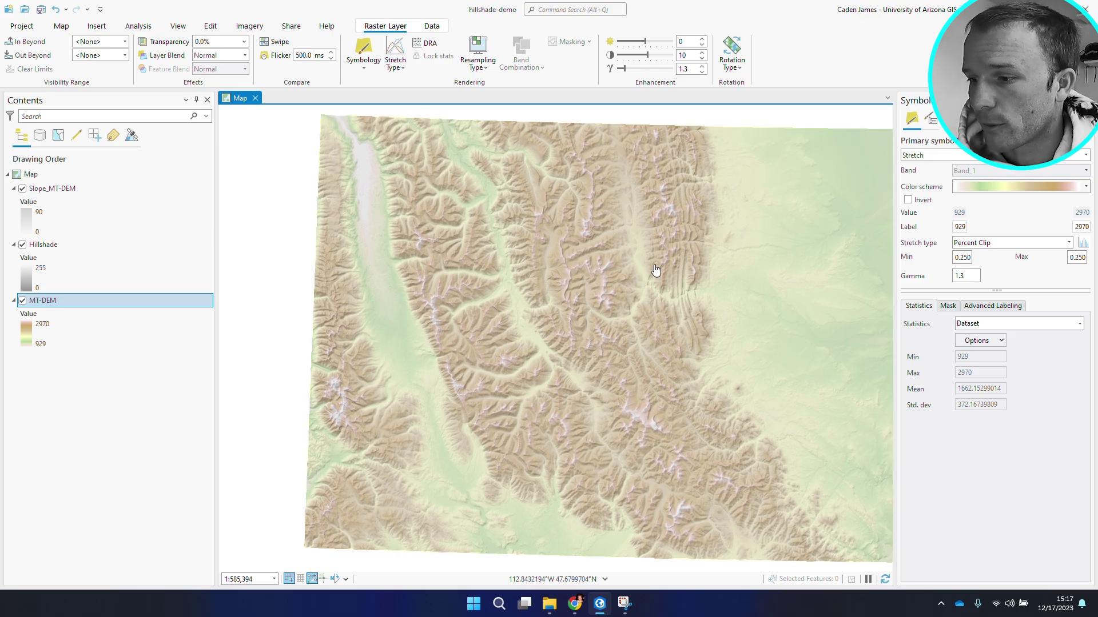
scroll(656, 270, up, 2)
drag(656, 270, 447, 284)
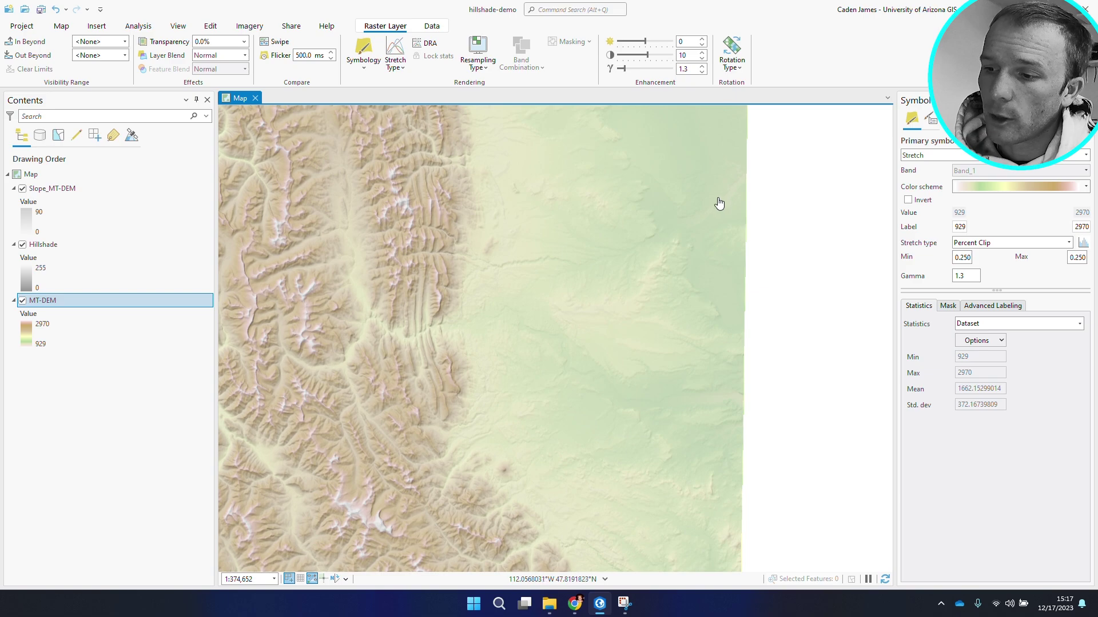
drag(558, 345, 623, 265)
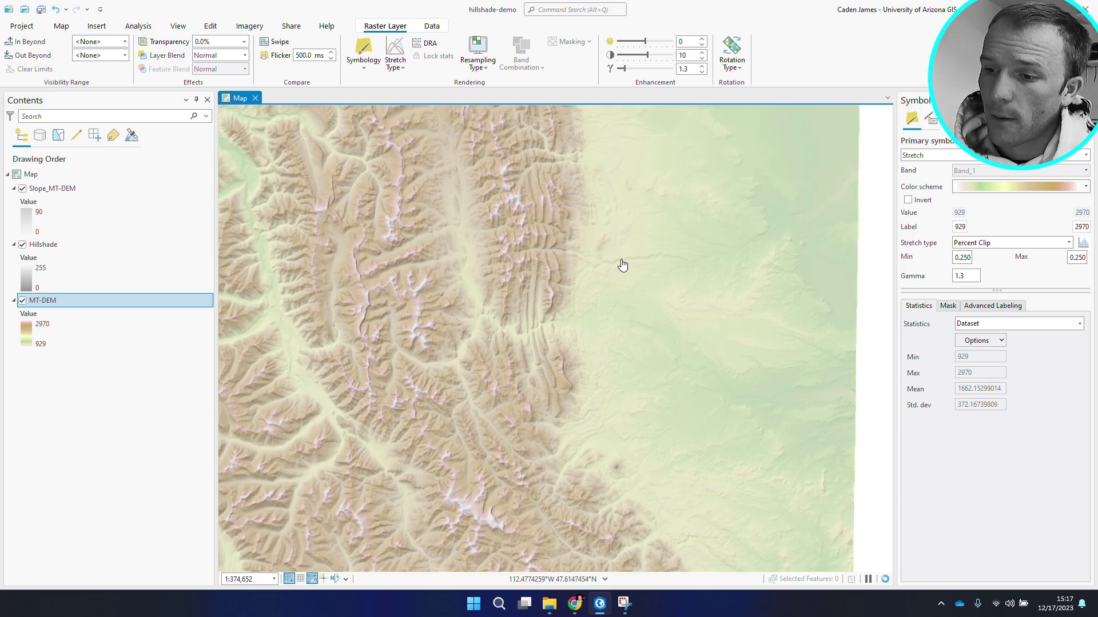
drag(472, 360, 548, 357)
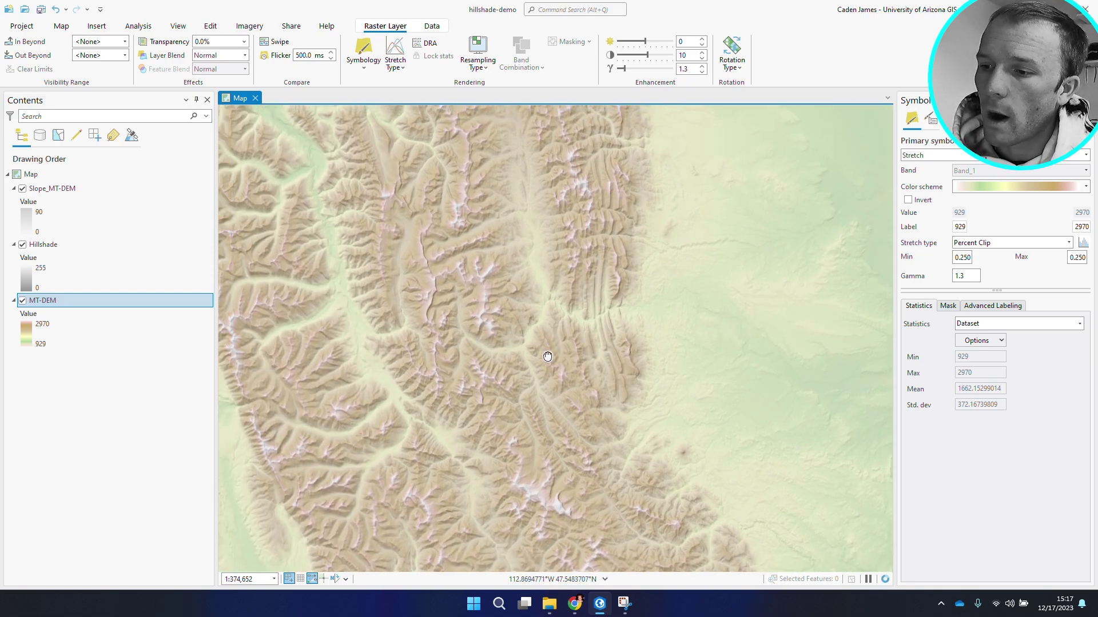
drag(611, 268, 661, 299)
scroll(662, 299, down, 2)
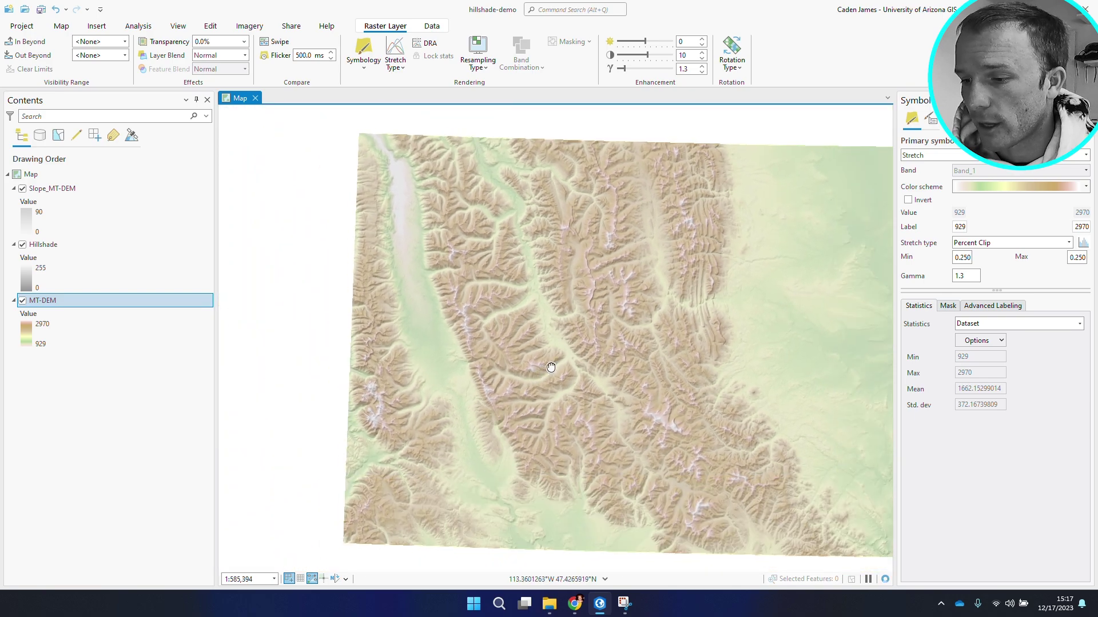
Create a new blank portrait layout with an 8.5 by 11 inch page for the hillshade map
drag(502, 343, 471, 373)
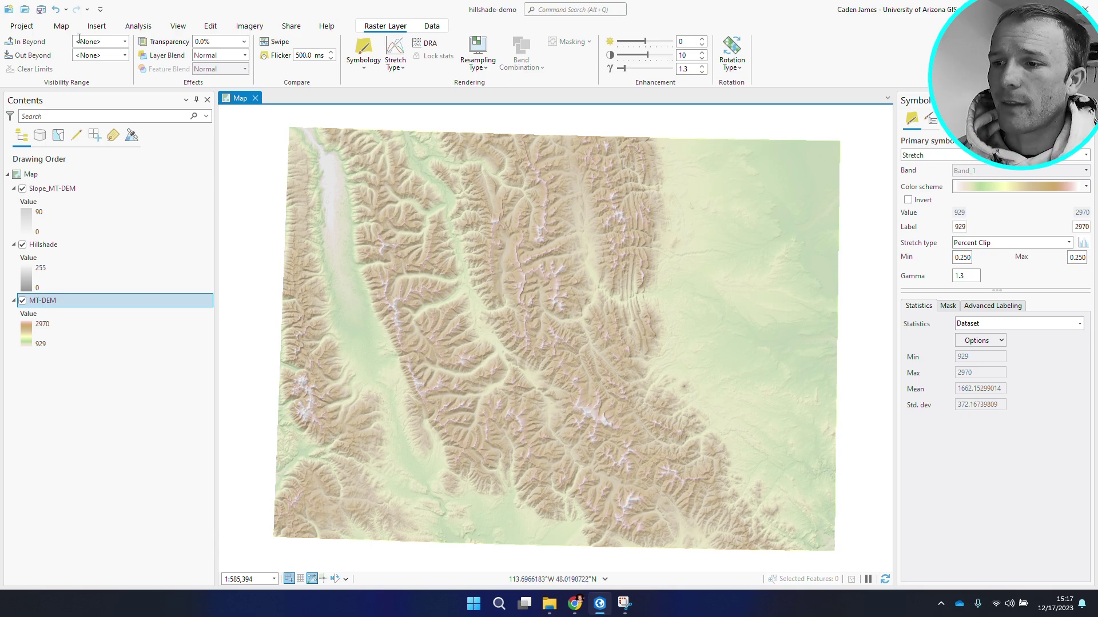
drag(457, 185, 468, 187)
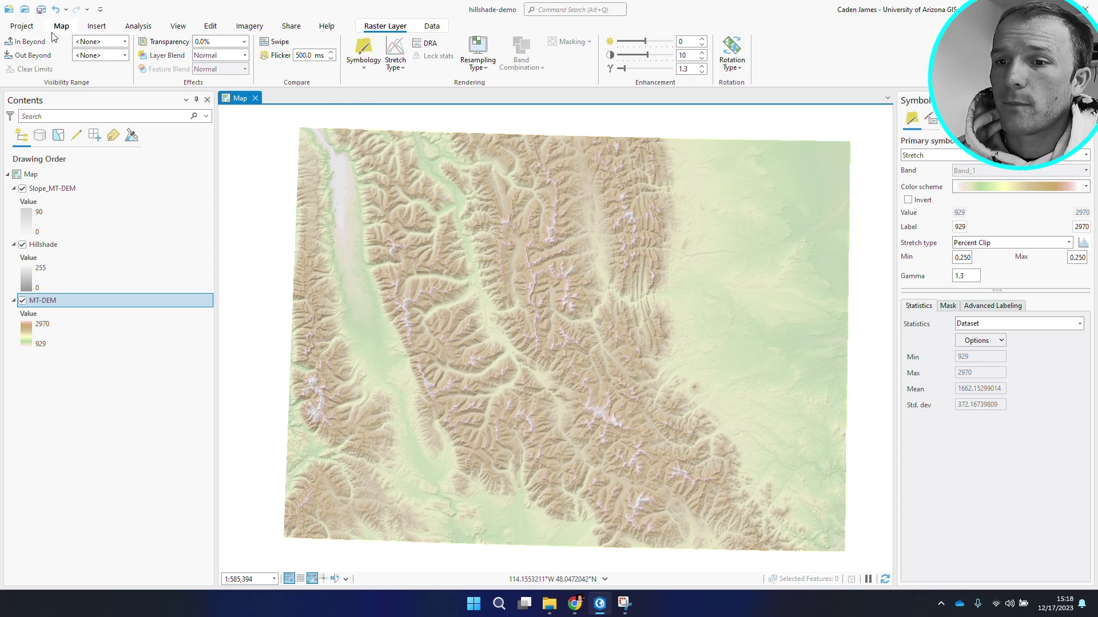
click(97, 26)
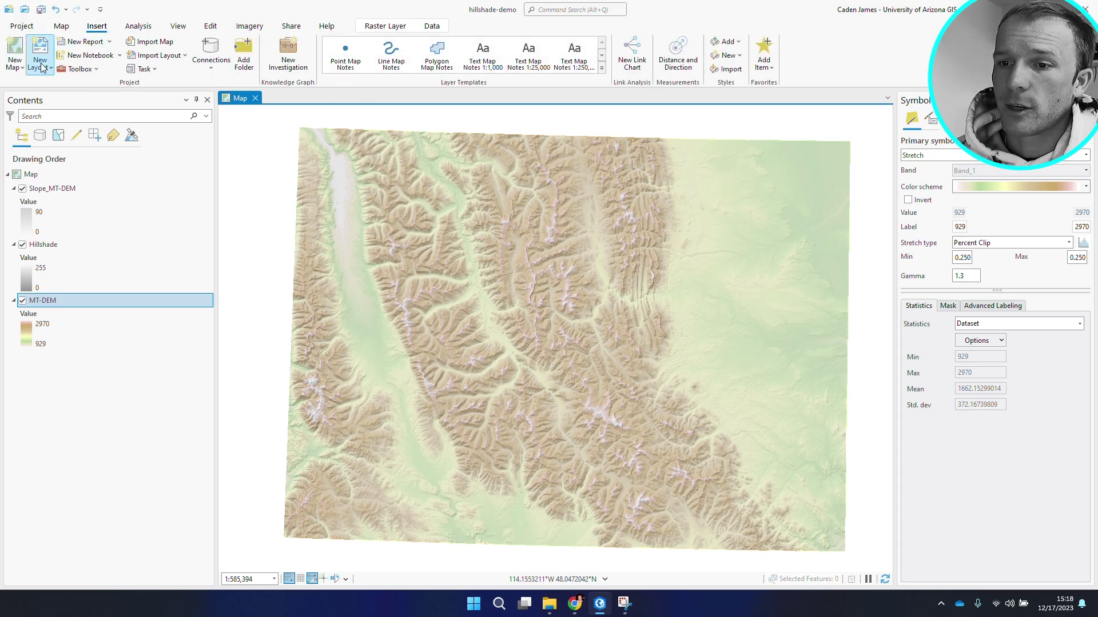
click(42, 67)
click(72, 134)
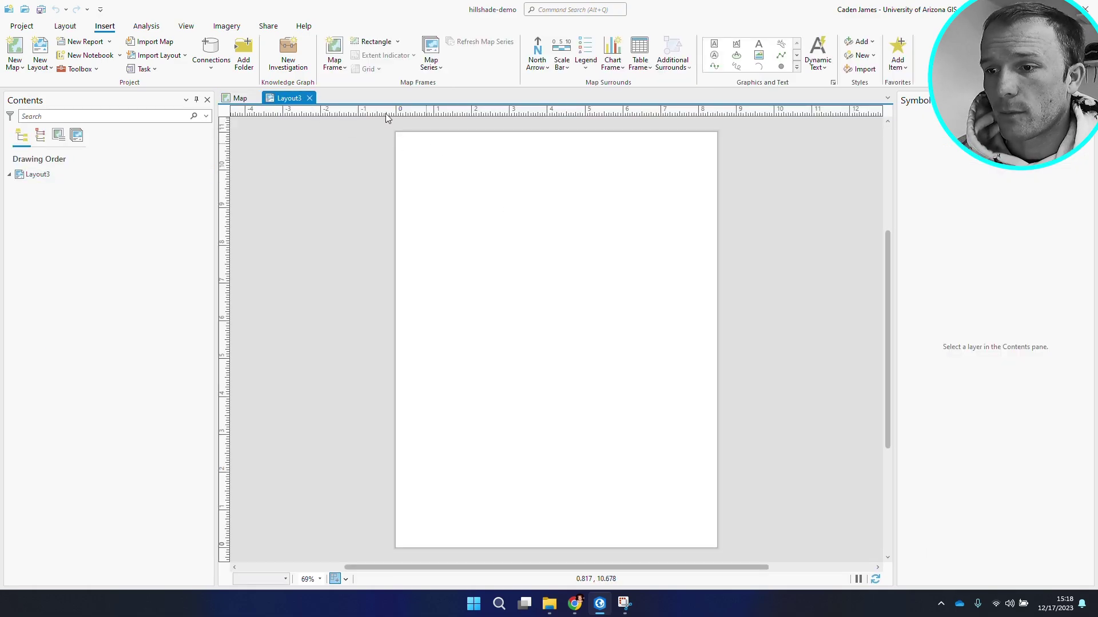
Insert a frame of the hillshade map, about 6.5 by 6 inches, on the upper part of the layout page
click(334, 57)
click(435, 141)
mouse_move(432, 171)
mouse_down()
mouse_move(688, 372)
mouse_move(680, 395)
mouse_up()
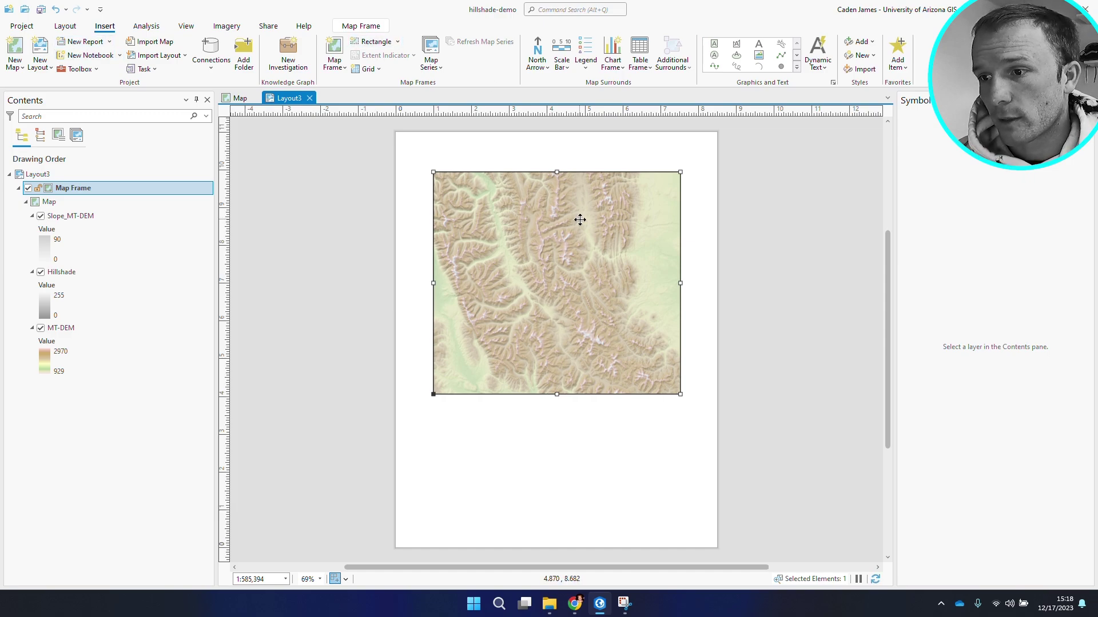
Activate the map frame, shift its map to show more of the eastern plains, and return to the layout with nothing selected
click(66, 26)
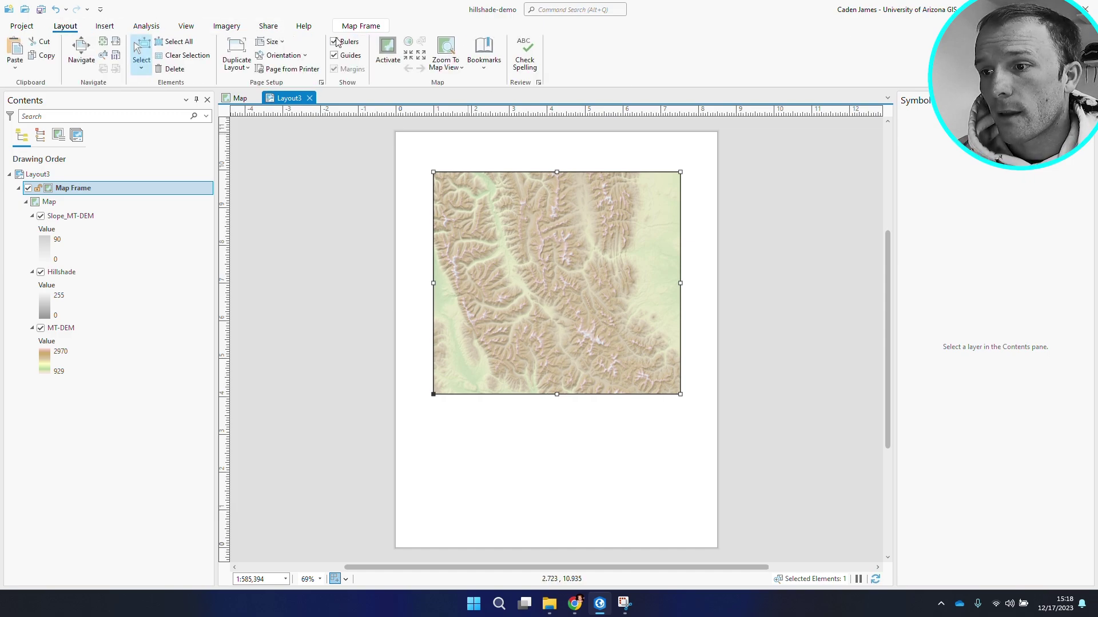
click(388, 55)
drag(622, 260, 568, 291)
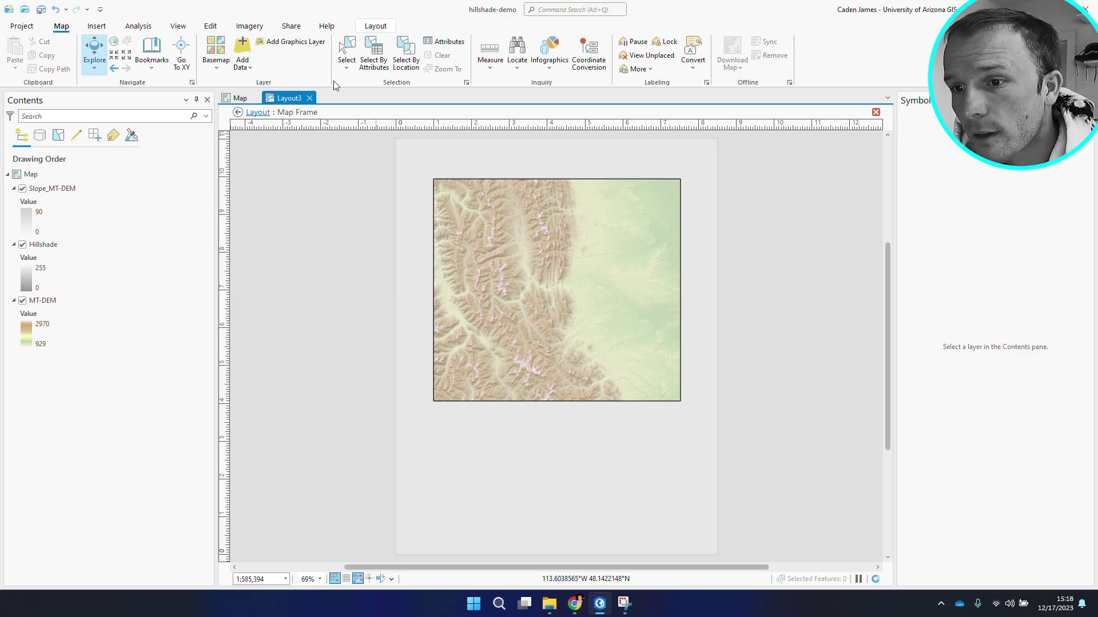
click(378, 26)
click(100, 53)
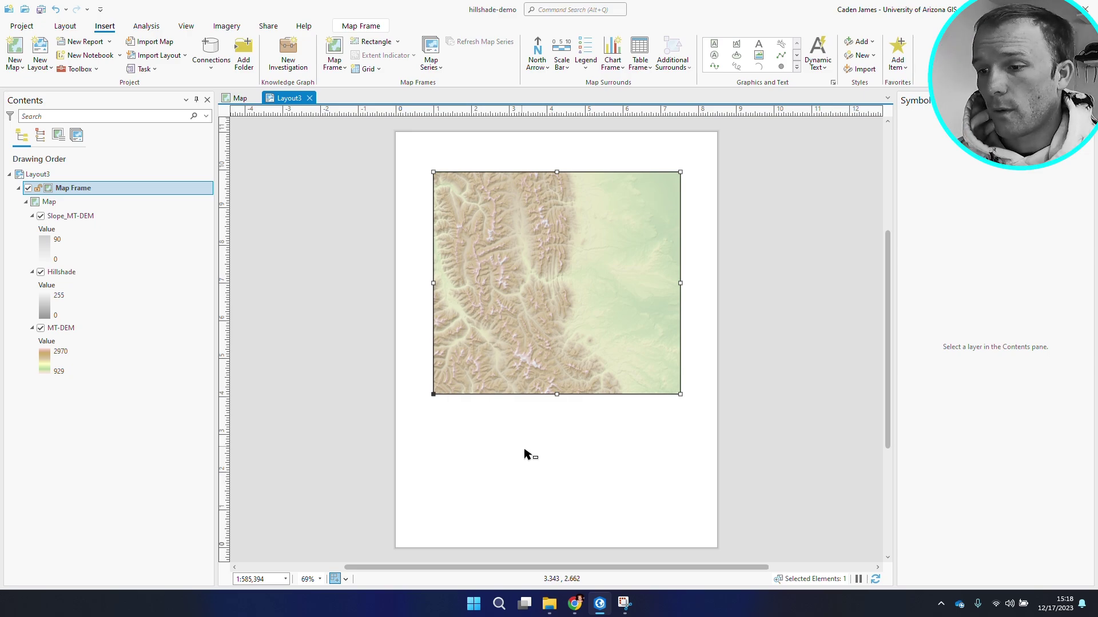
click(537, 476)
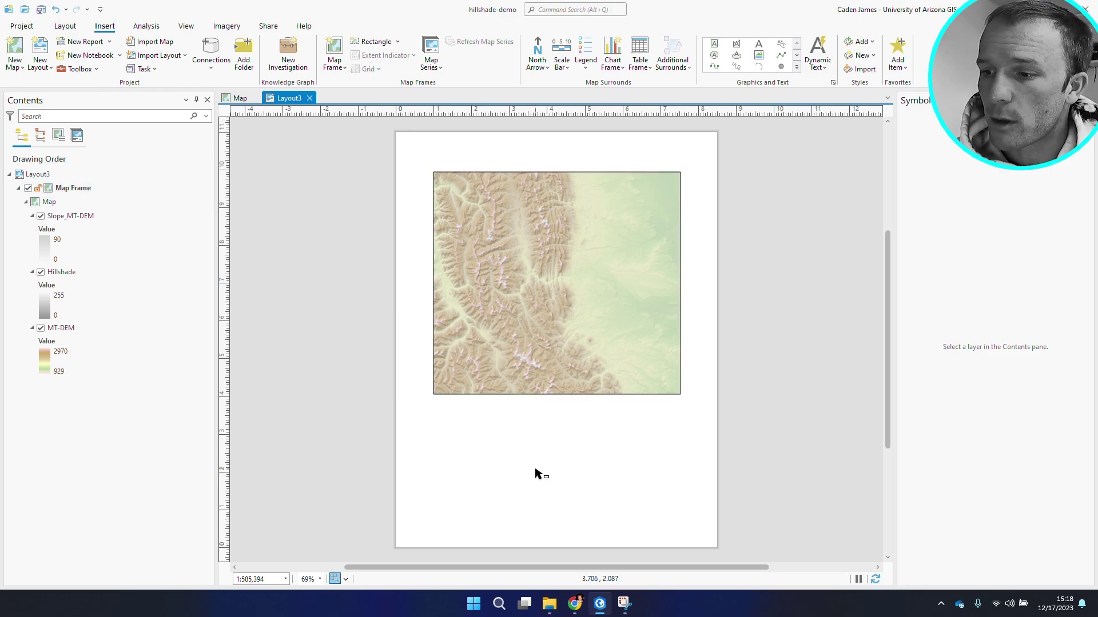
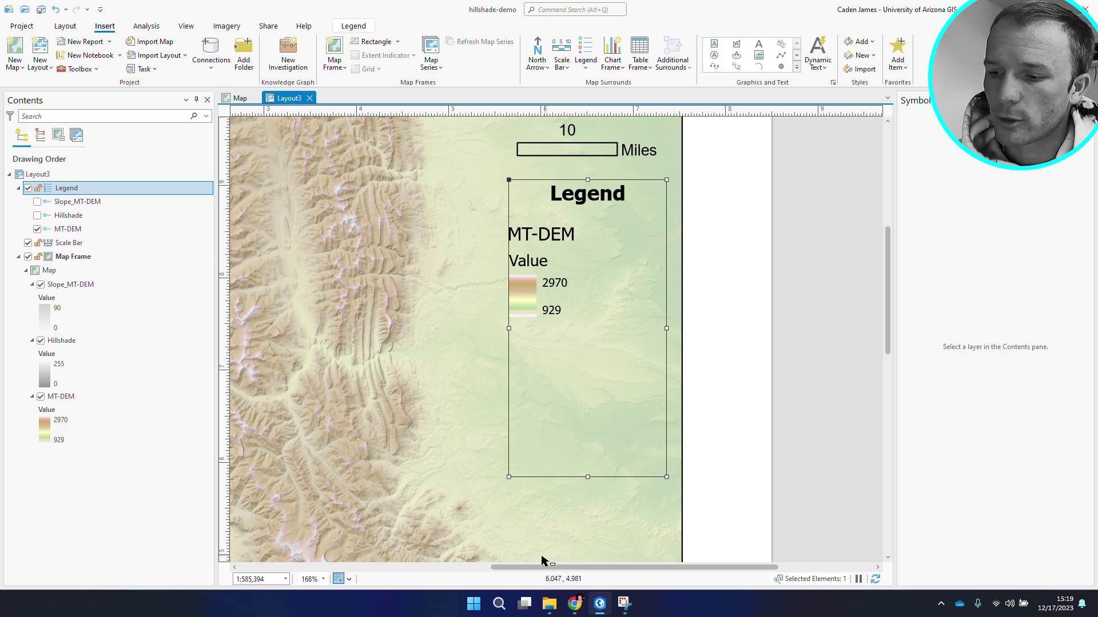
Add a Black Vertical Label Graticule to the map frame
scroll(496, 574, left, 2)
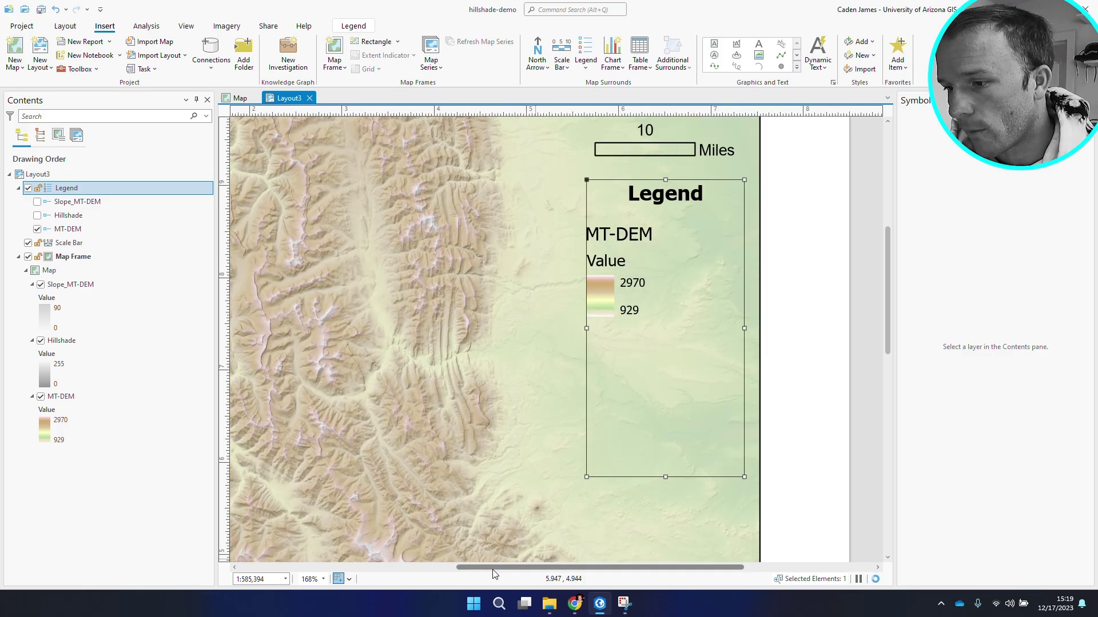
scroll(449, 396, down, 3)
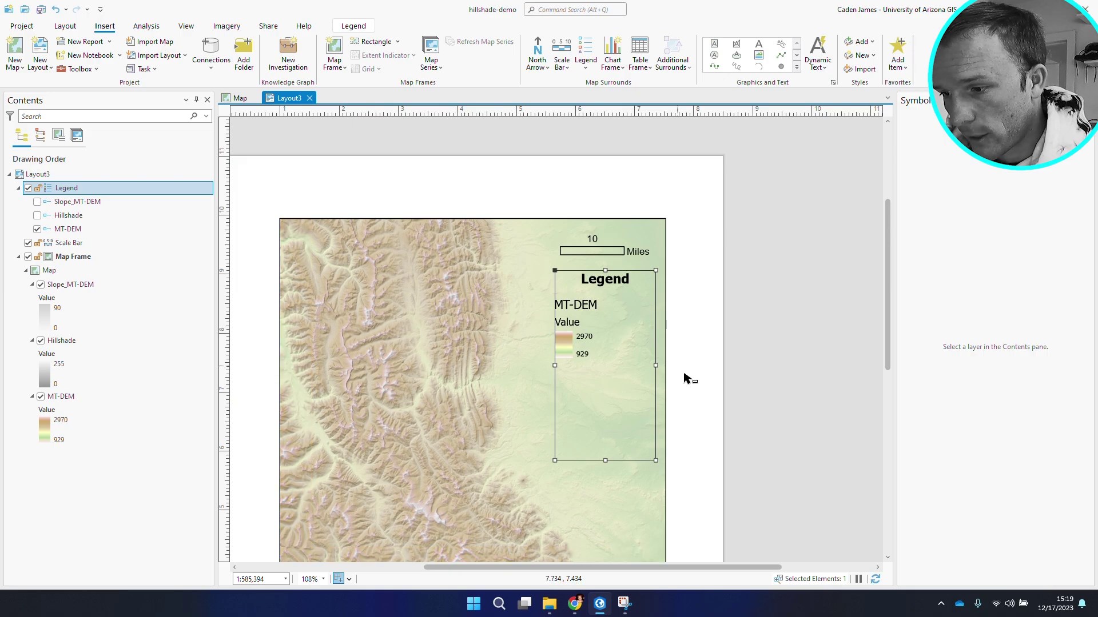
scroll(513, 365, down, 2)
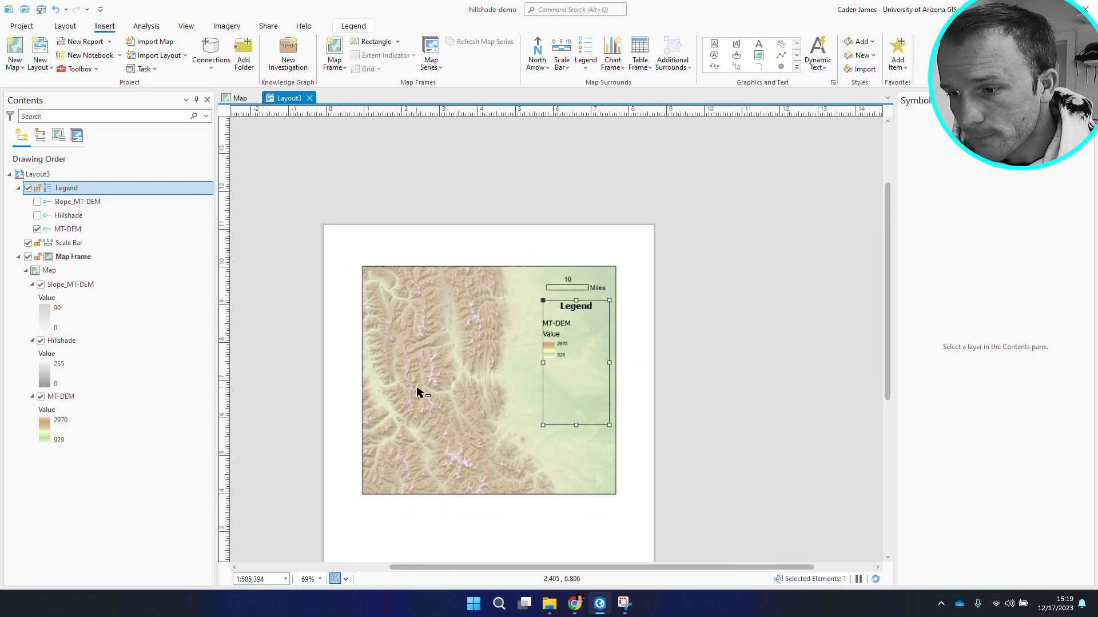
scroll(420, 387, up, 2)
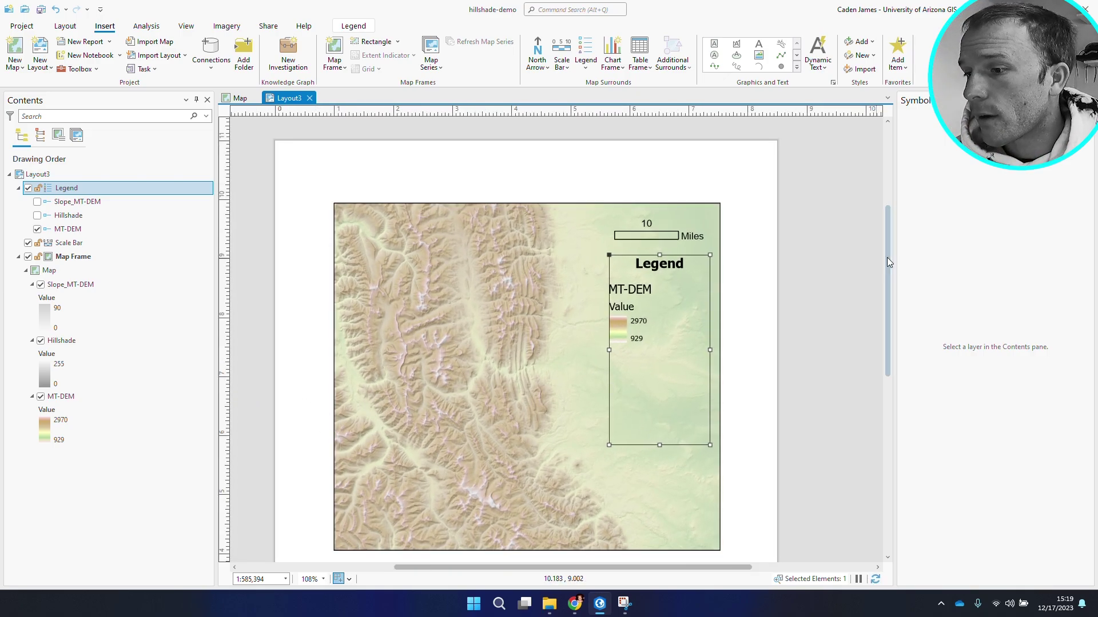
scroll(886, 266, down, 1)
scroll(781, 275, down, 2)
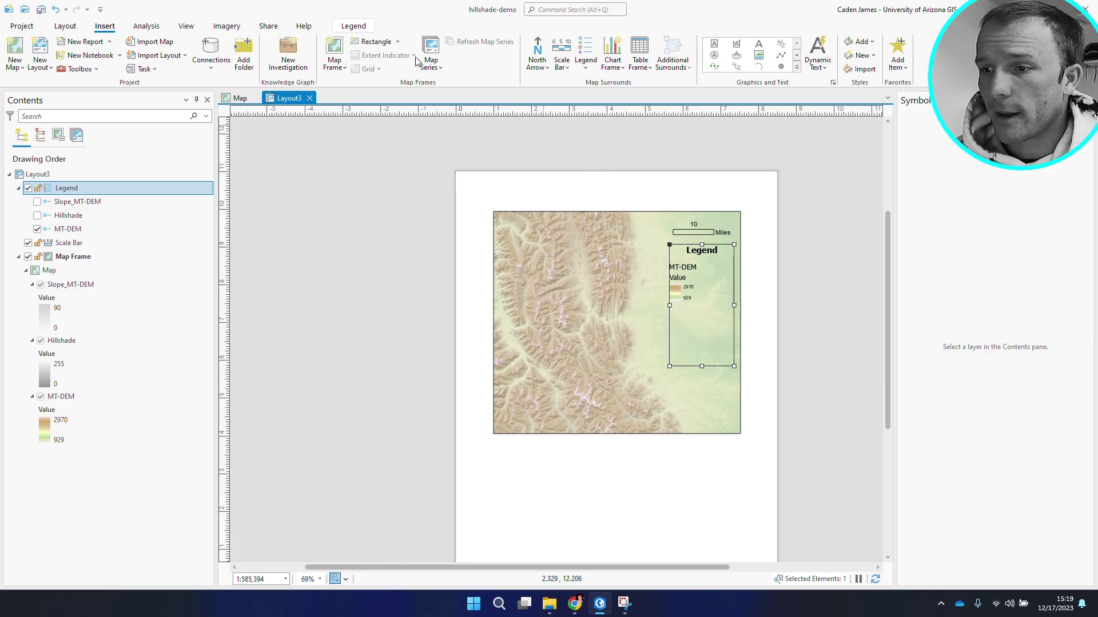
click(518, 230)
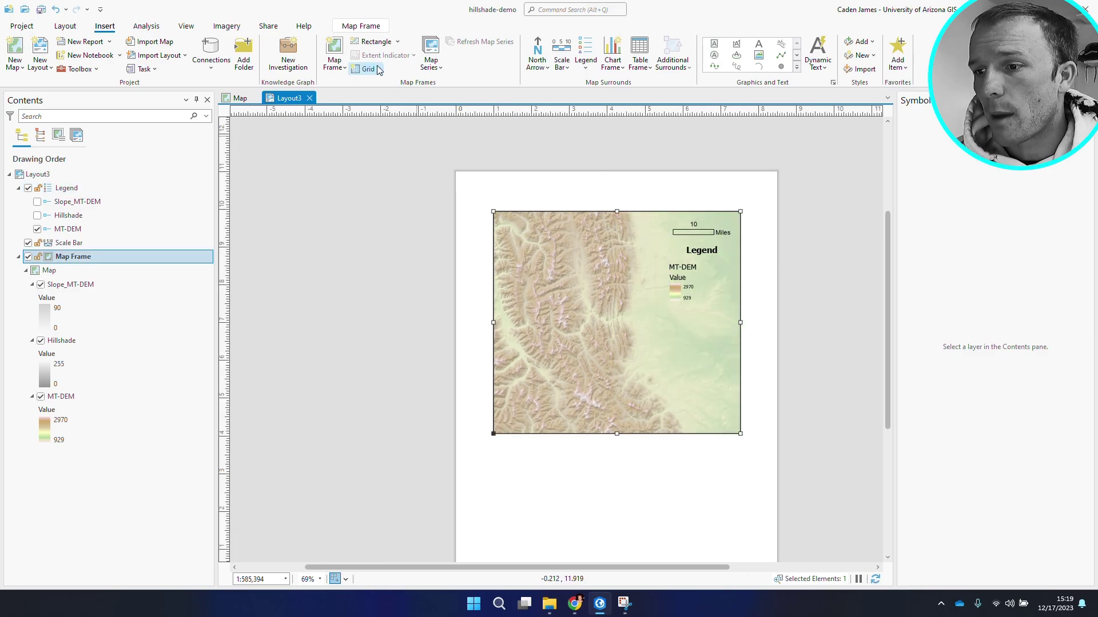
click(377, 69)
click(482, 146)
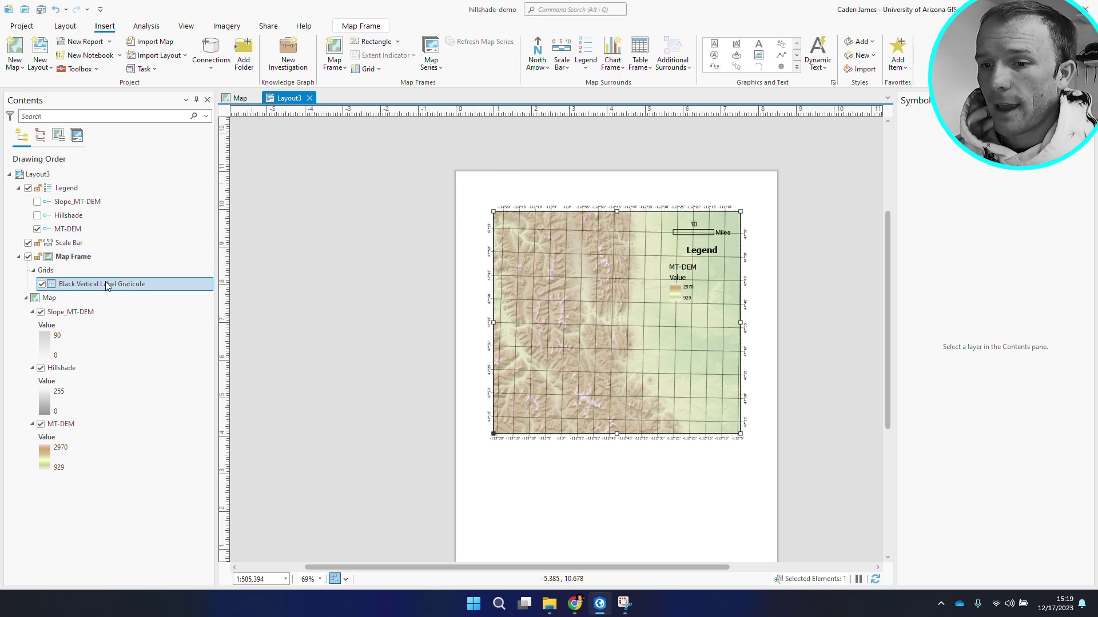
Remove the Gridlines component from the Black Vertical Label Graticule
click(83, 257)
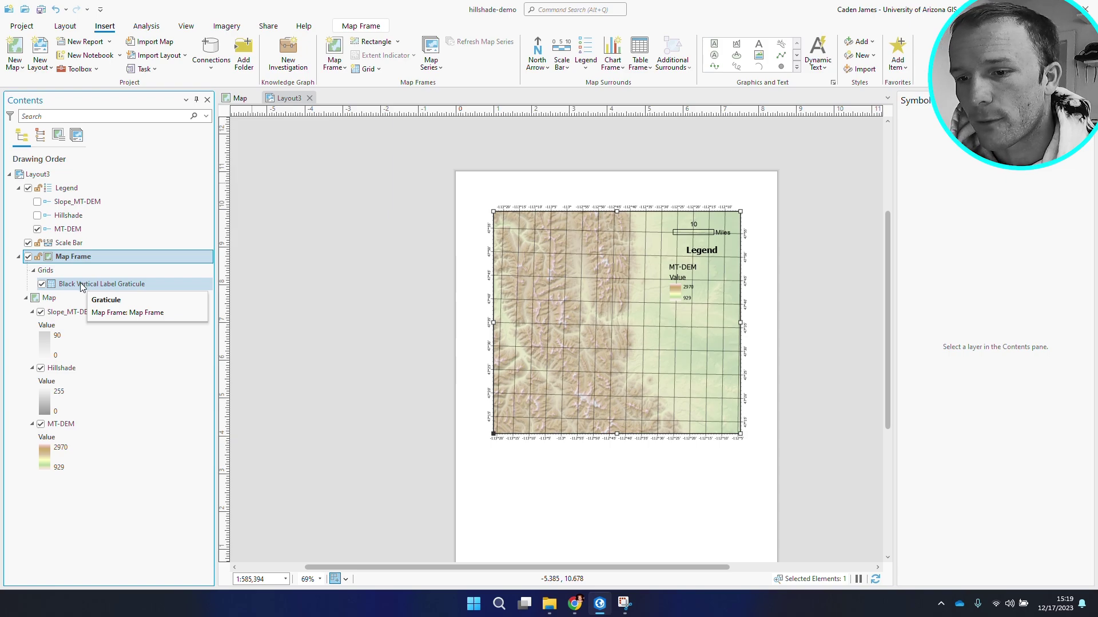
click(73, 288)
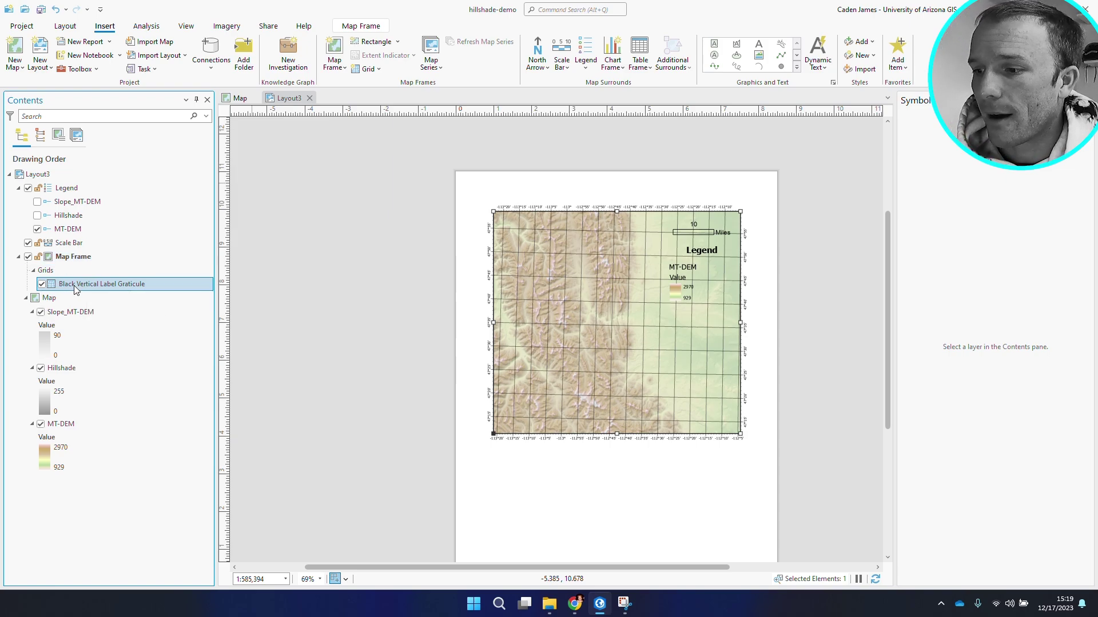
double_click(127, 284)
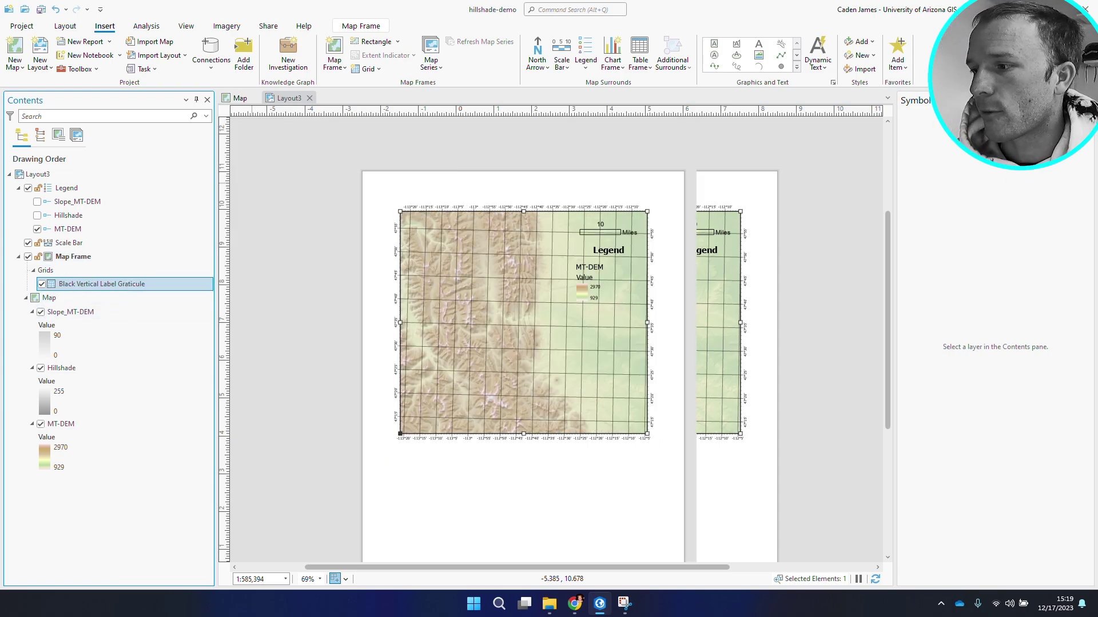
click(901, 100)
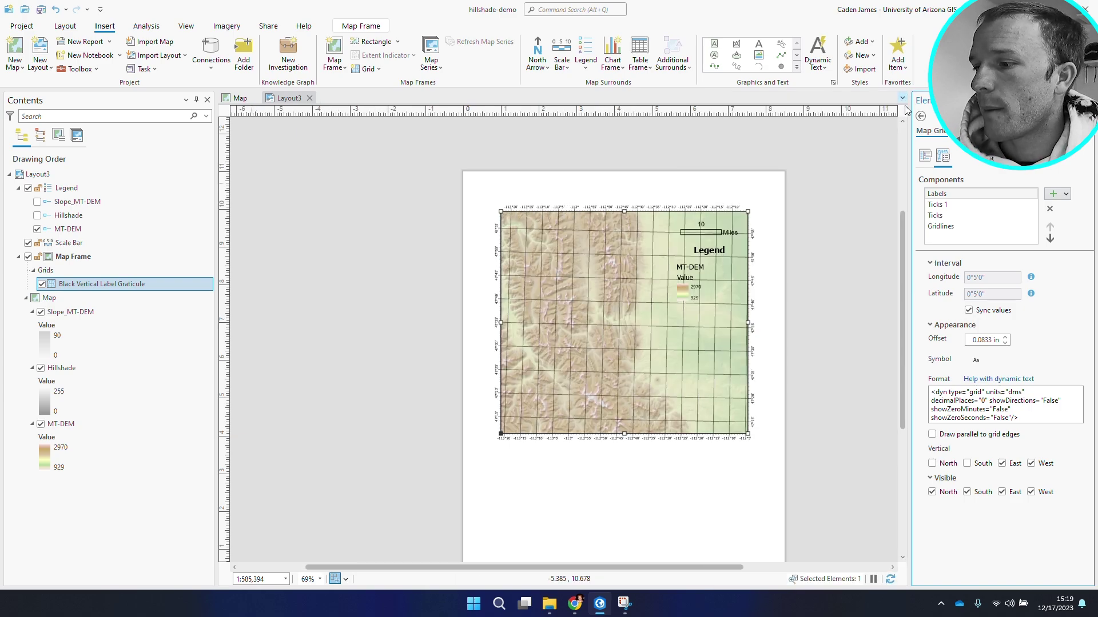
click(972, 226)
click(1050, 209)
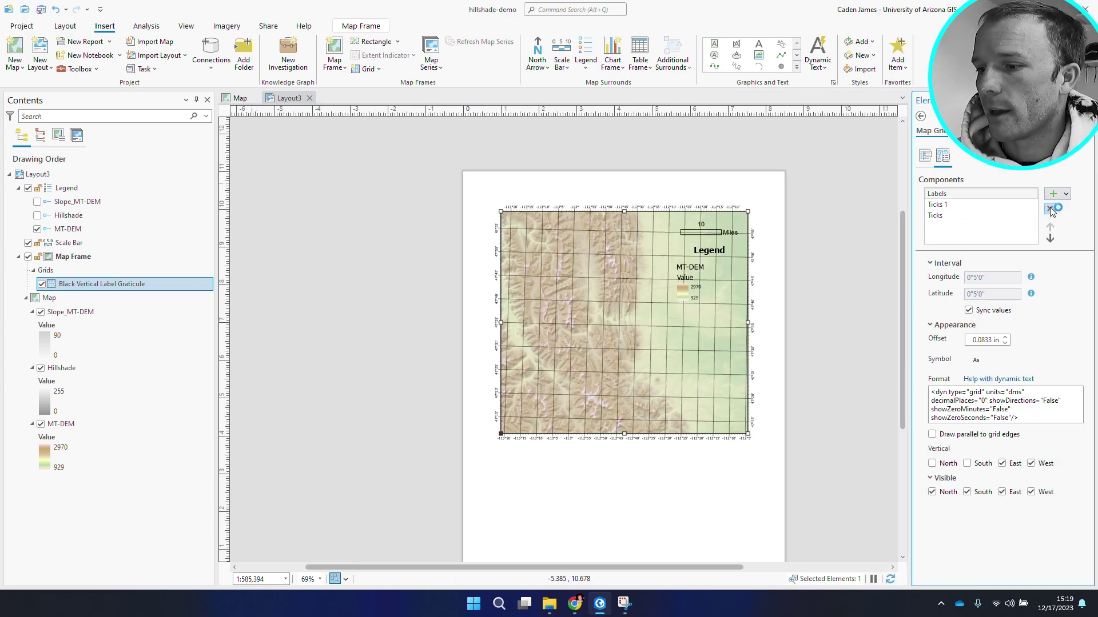
Add an Intersection Points component to the graticule and check its crosses on the map
click(1066, 193)
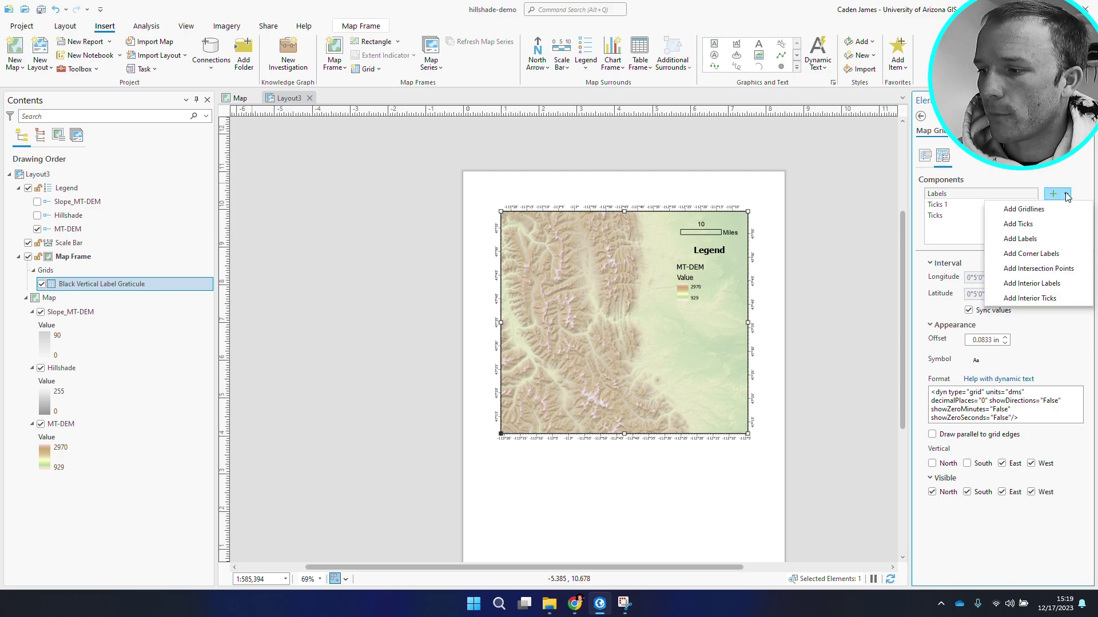
click(1058, 268)
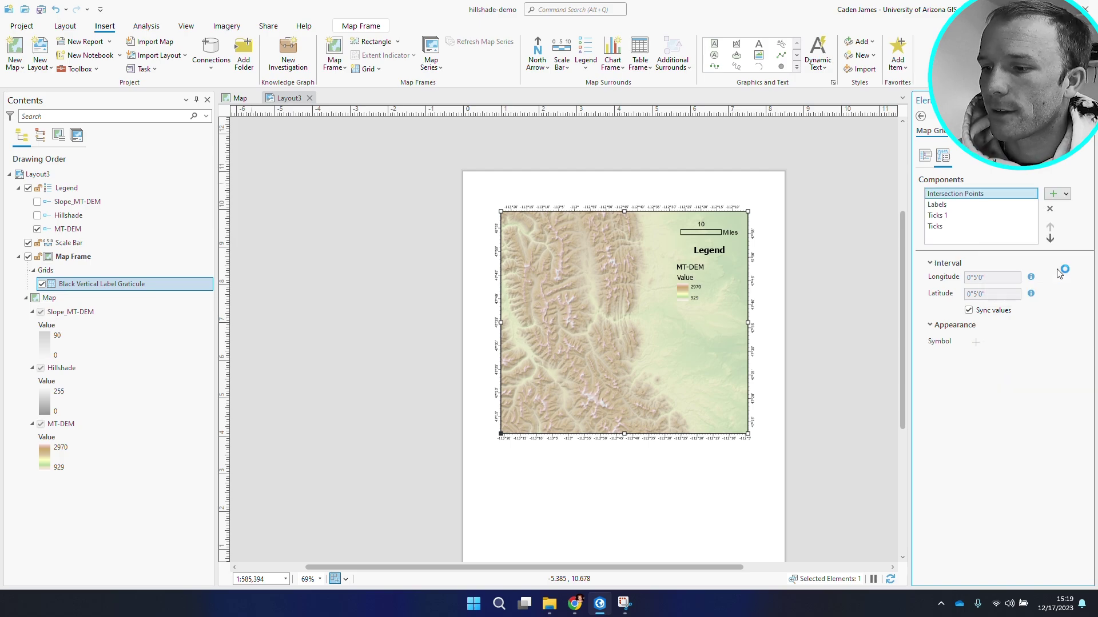
scroll(679, 316, up, 2)
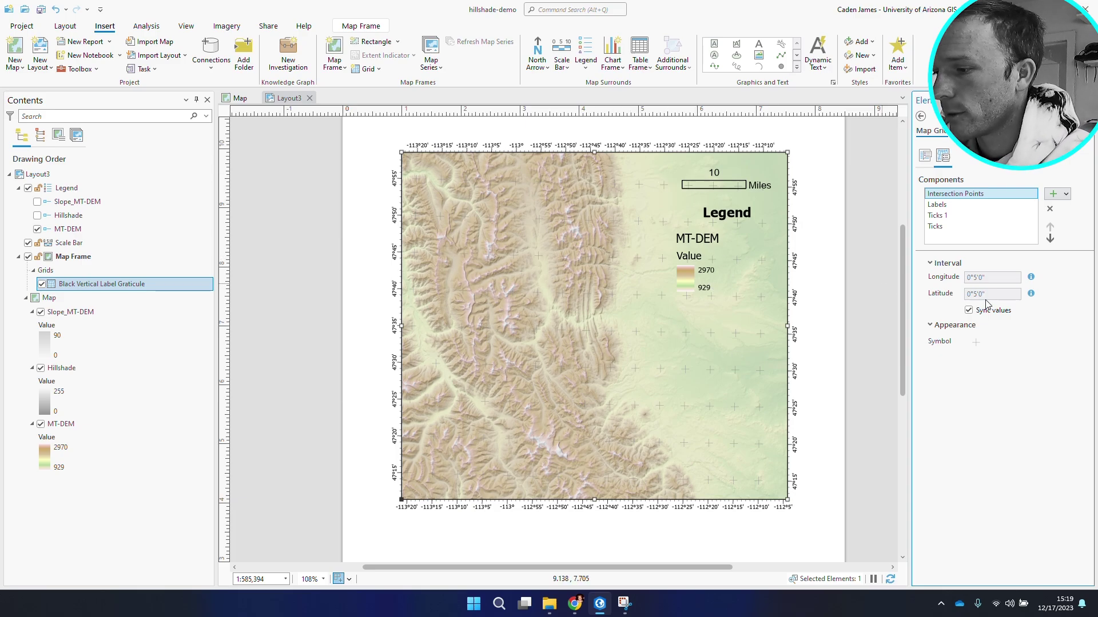
Inspect the intersection points' interval settings and the graticule's general options
click(968, 311)
click(968, 311)
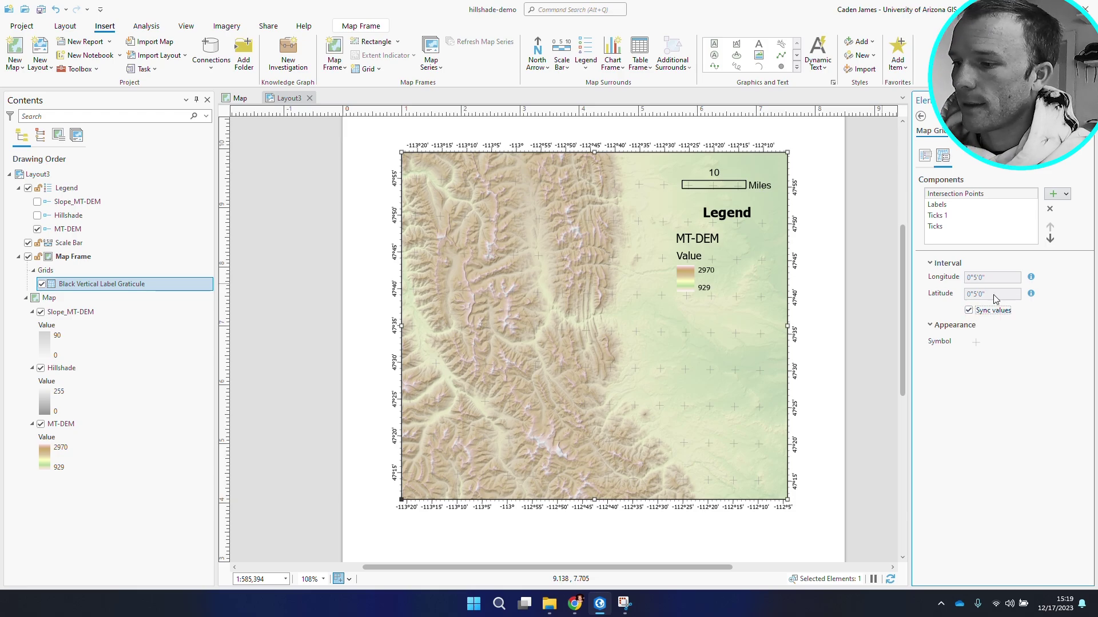
click(926, 156)
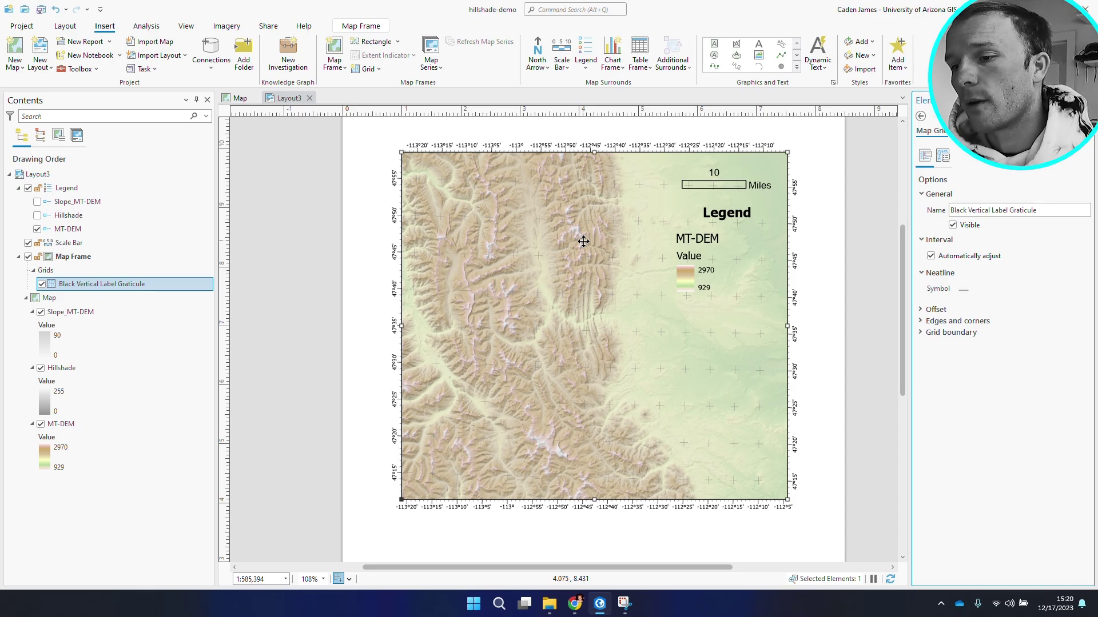
scroll(583, 241, down, 2)
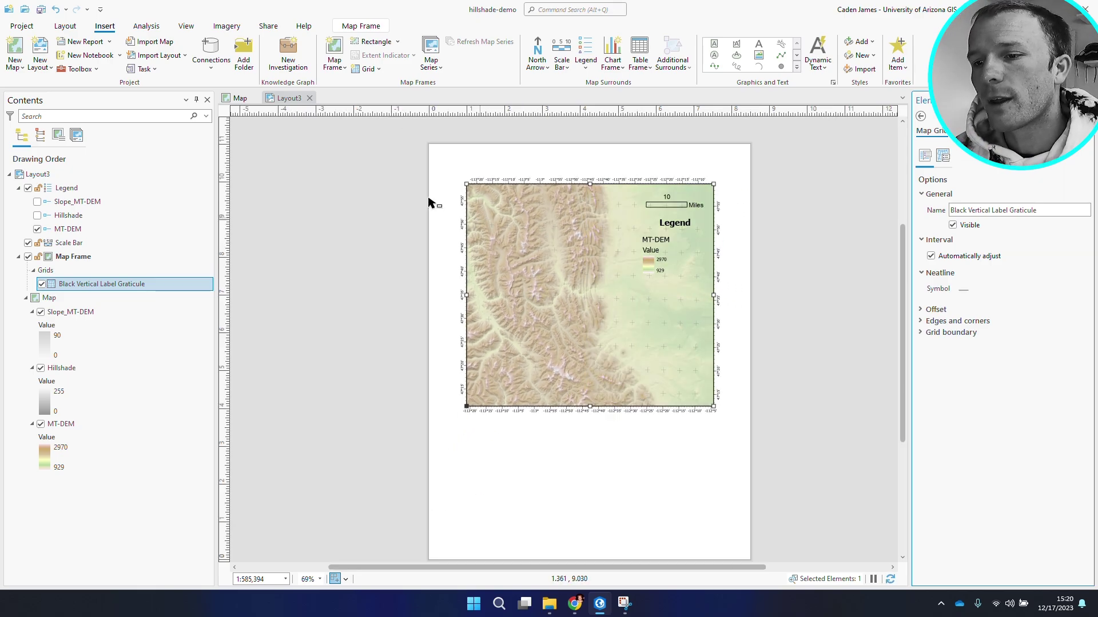